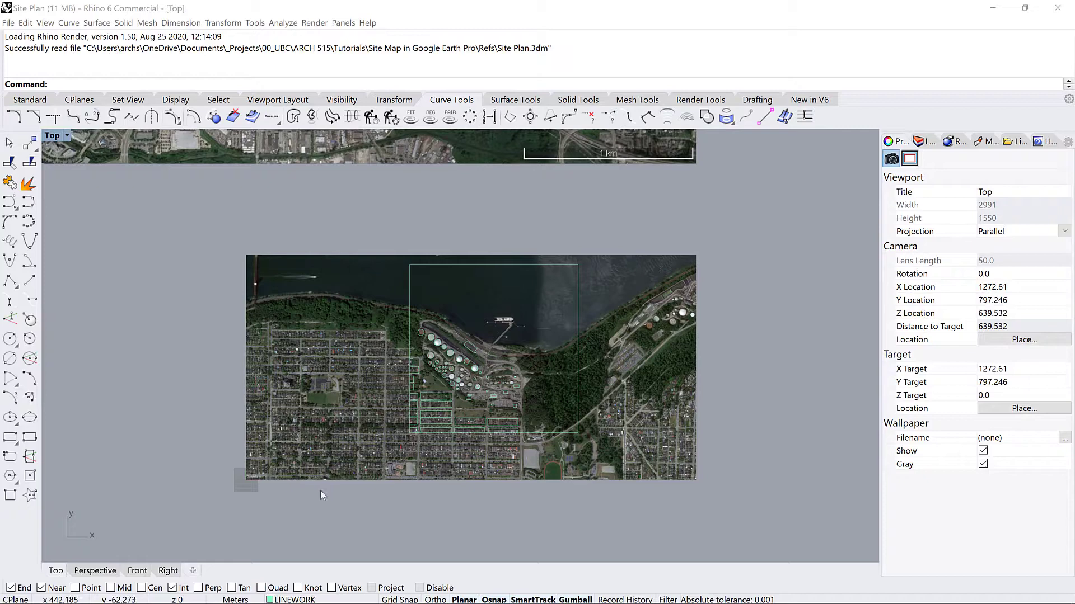
Import Site Plan Terrain.skp as a SketchUp file, reaching its Mesh import options.
{"action": "left_click", "coordinate": [9, 23]}
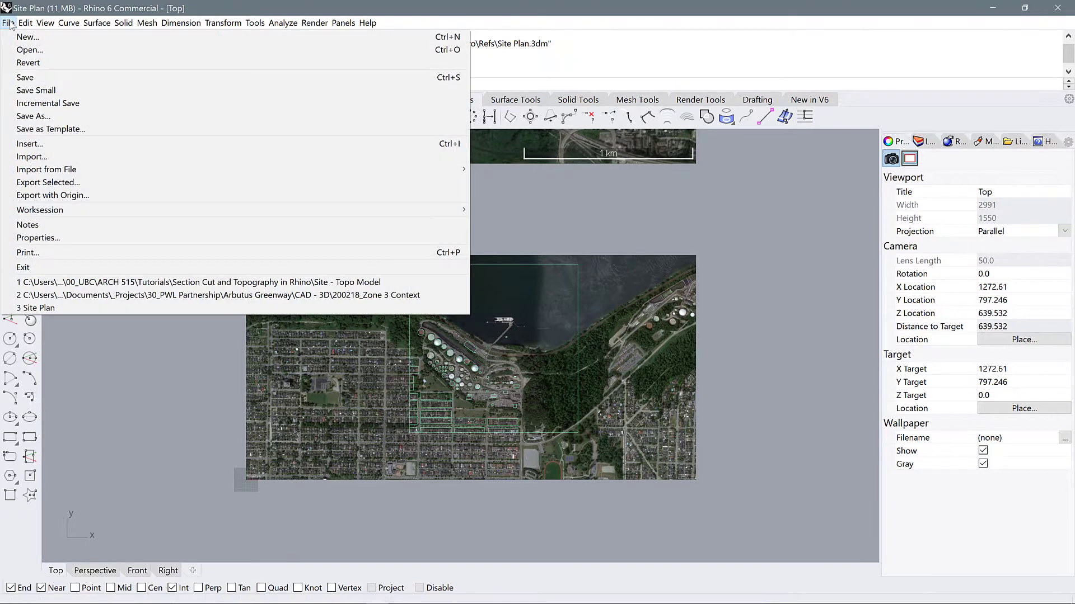
{"action": "left_click", "coordinate": [32, 158]}
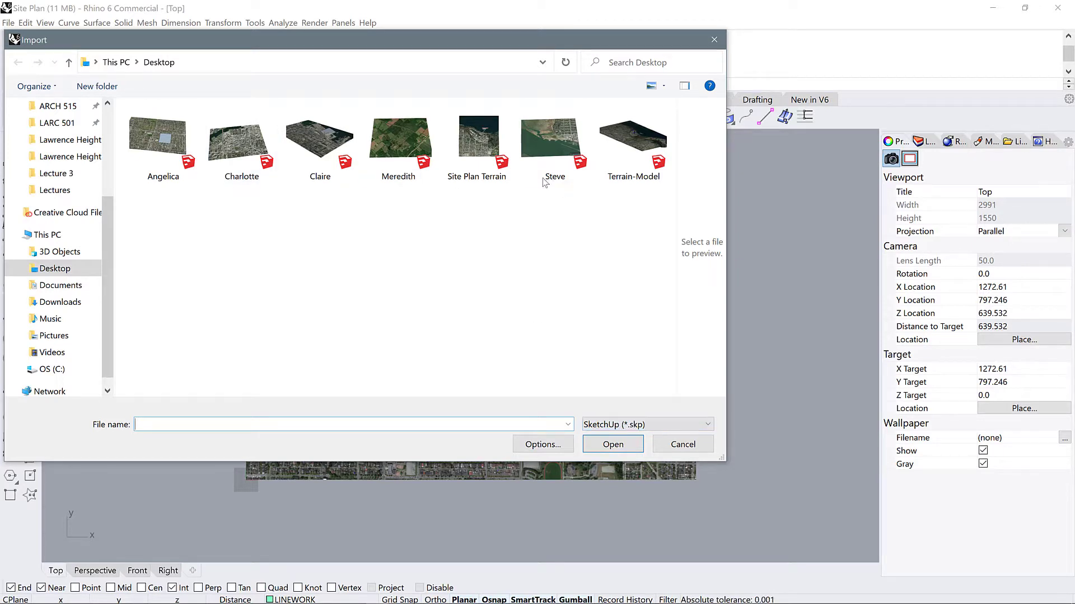
{"action": "left_click", "coordinate": [632, 424]}
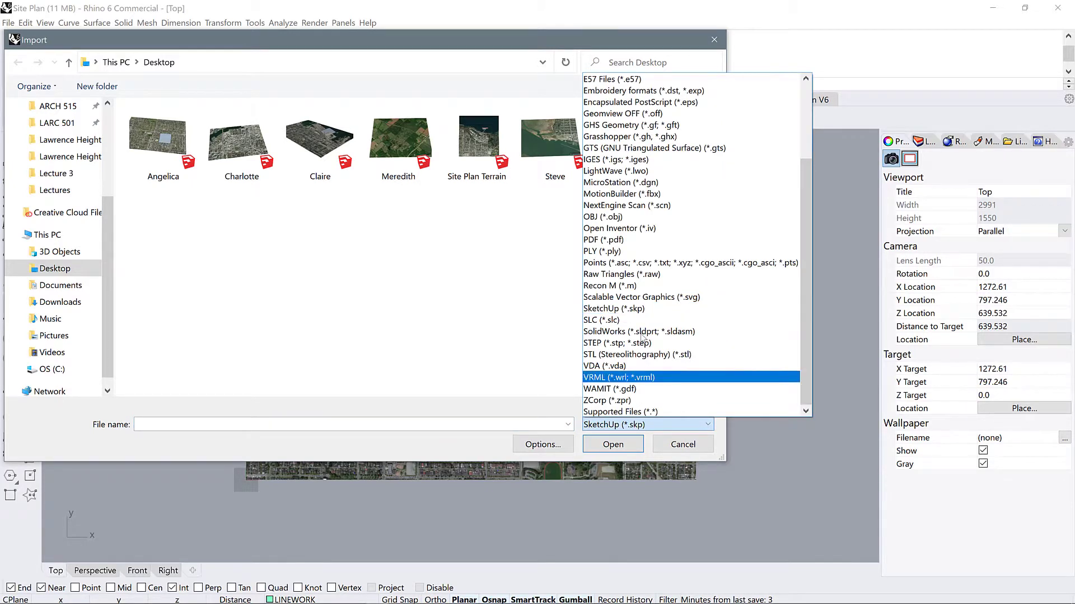
{"action": "left_click", "coordinate": [633, 314]}
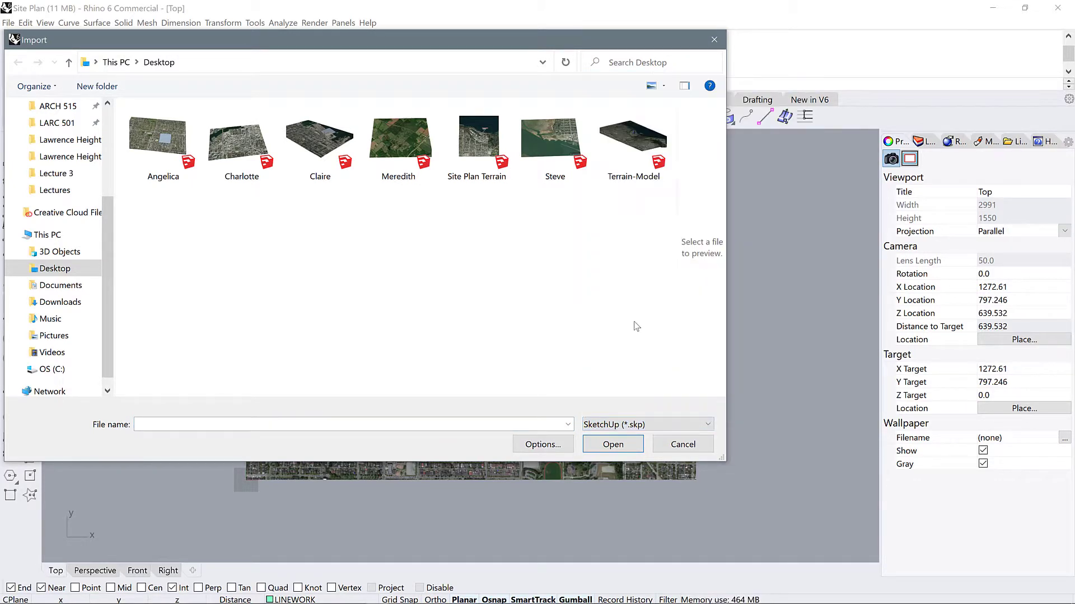
{"action": "left_click", "coordinate": [483, 135]}
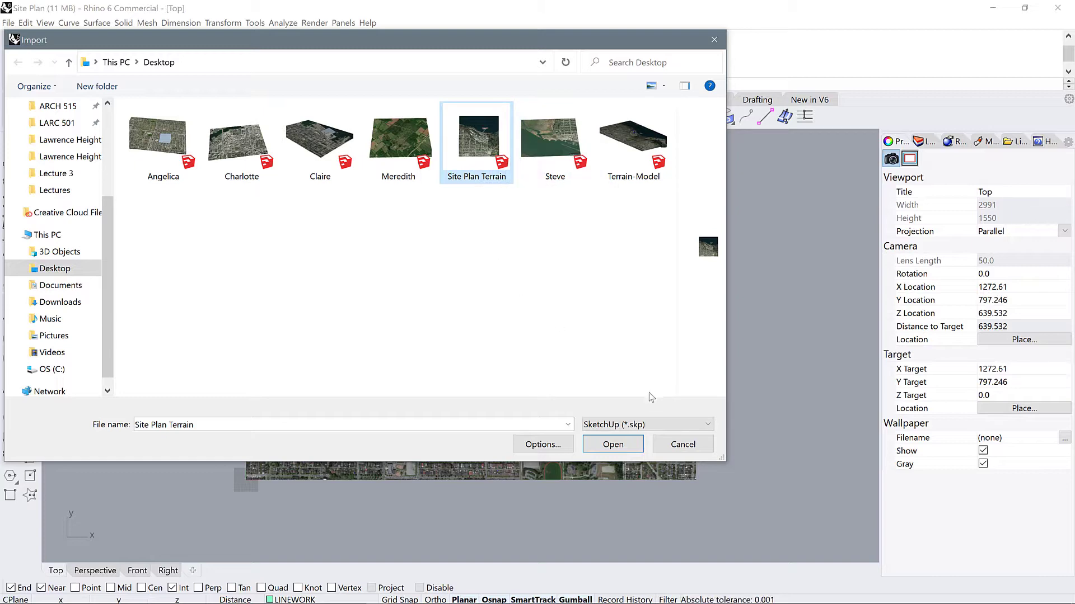
{"action": "left_click", "coordinate": [612, 445]}
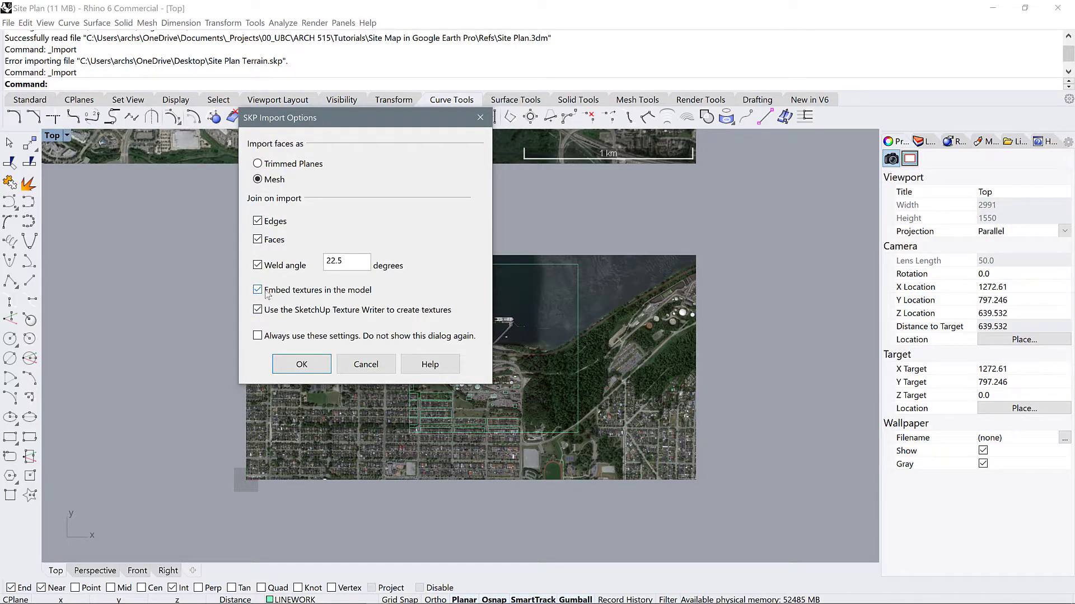
Accept the Mesh import options and inspect the terrain mesh over the aerial's lower-left corner.
{"action": "left_click", "coordinate": [292, 364]}
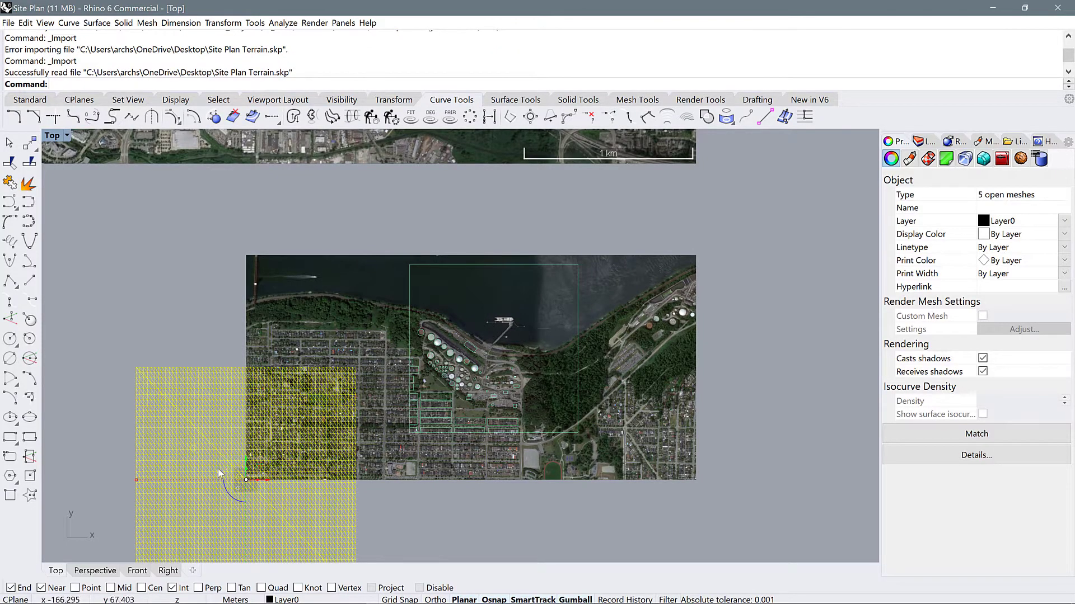
{"action": "scroll", "coordinate": [442, 291], "scroll_direction": "down", "scroll_amount": 2}
{"action": "scroll", "coordinate": [249, 462], "scroll_direction": "up", "scroll_amount": 3}
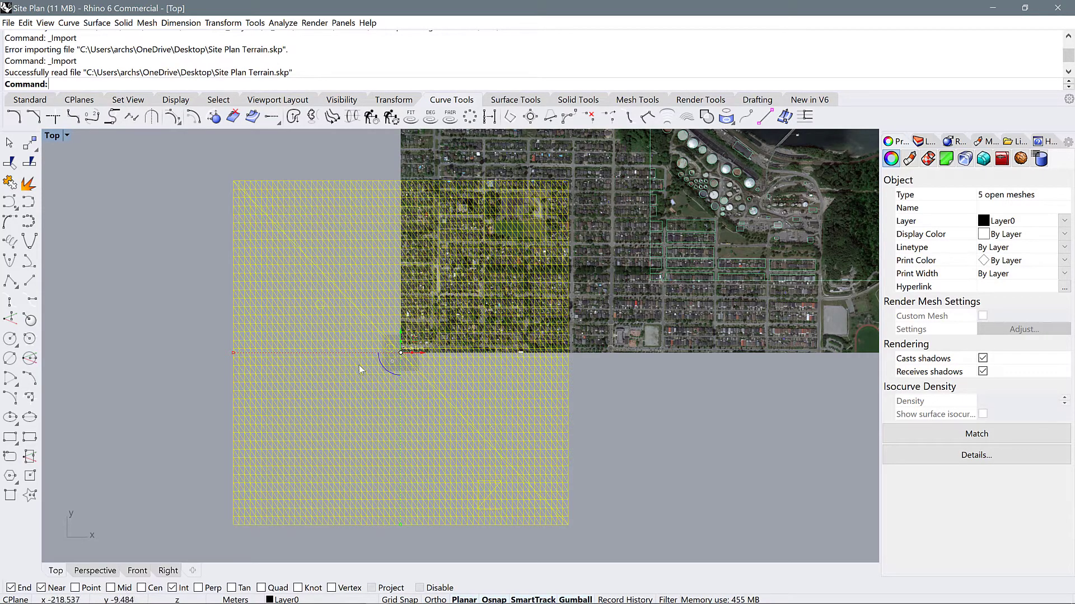
{"action": "scroll", "coordinate": [386, 362], "scroll_direction": "up", "scroll_amount": 8}
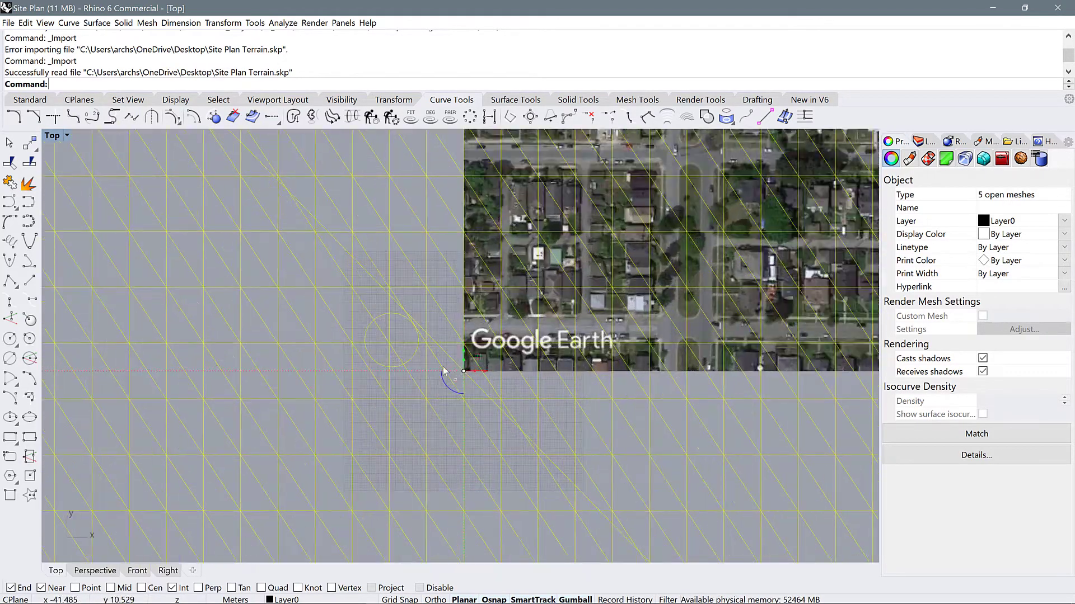
{"action": "scroll", "coordinate": [218, 243], "scroll_direction": "up", "scroll_amount": 5}
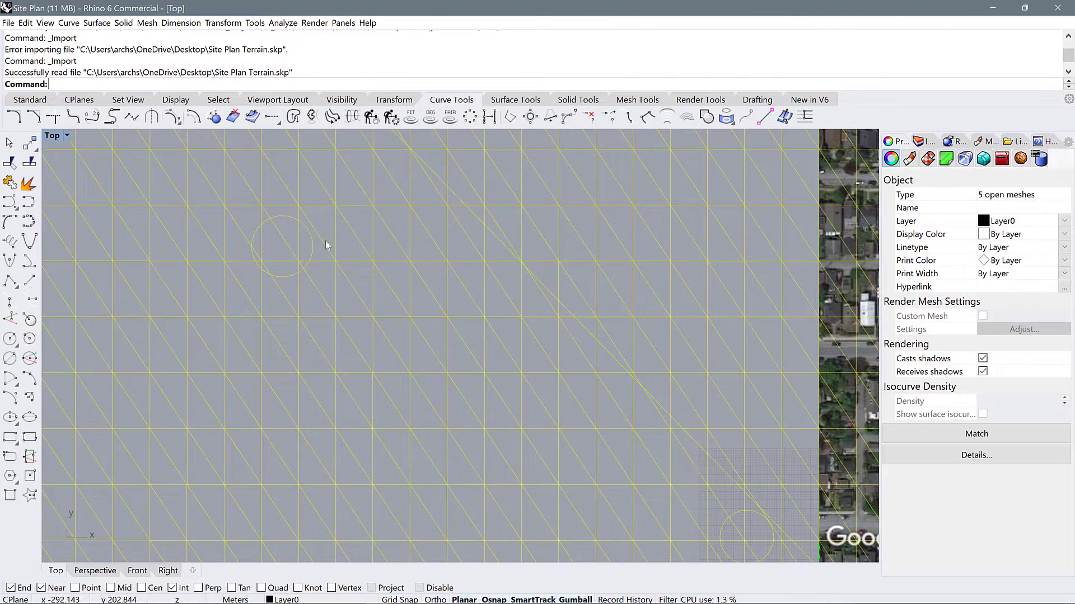
{"action": "scroll", "coordinate": [317, 307], "scroll_direction": "down", "scroll_amount": 7}
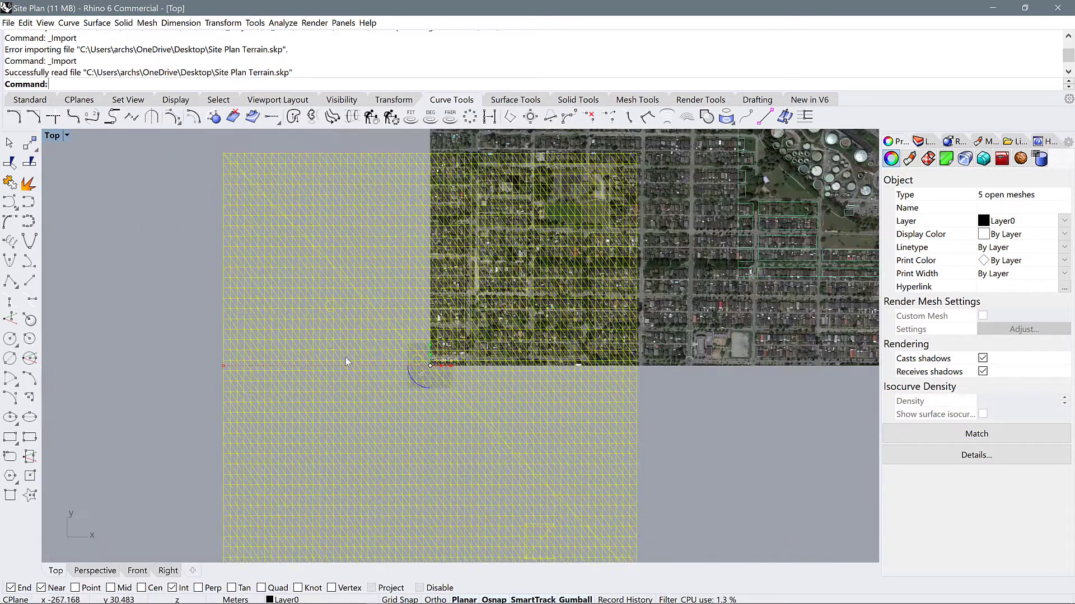
{"action": "scroll", "coordinate": [281, 385], "scroll_direction": "down", "scroll_amount": 2}
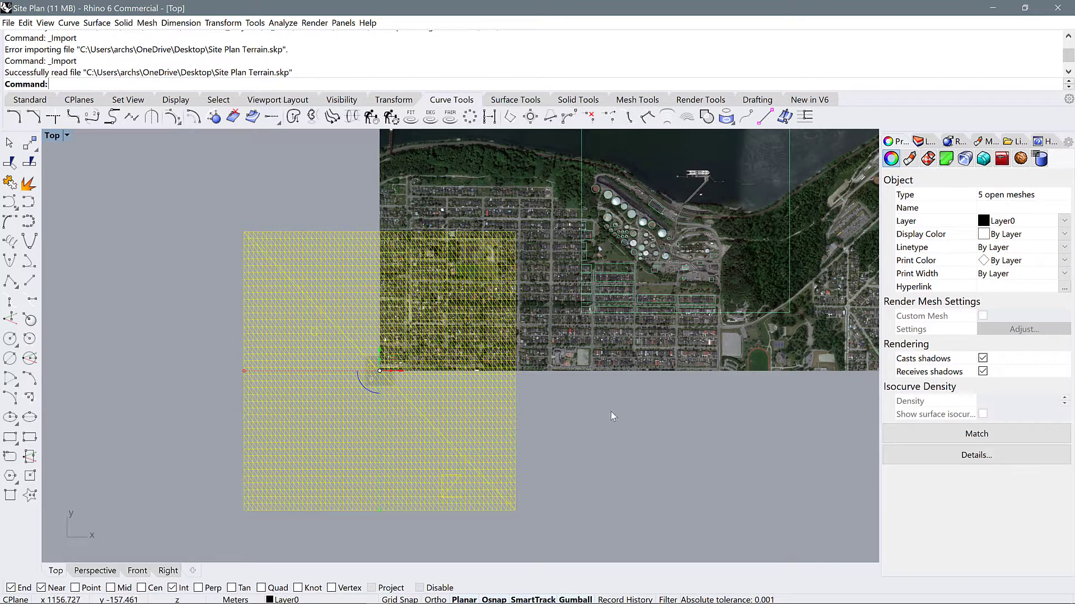
{"action": "left_click", "coordinate": [533, 419]}
{"action": "left_click", "coordinate": [335, 378]}
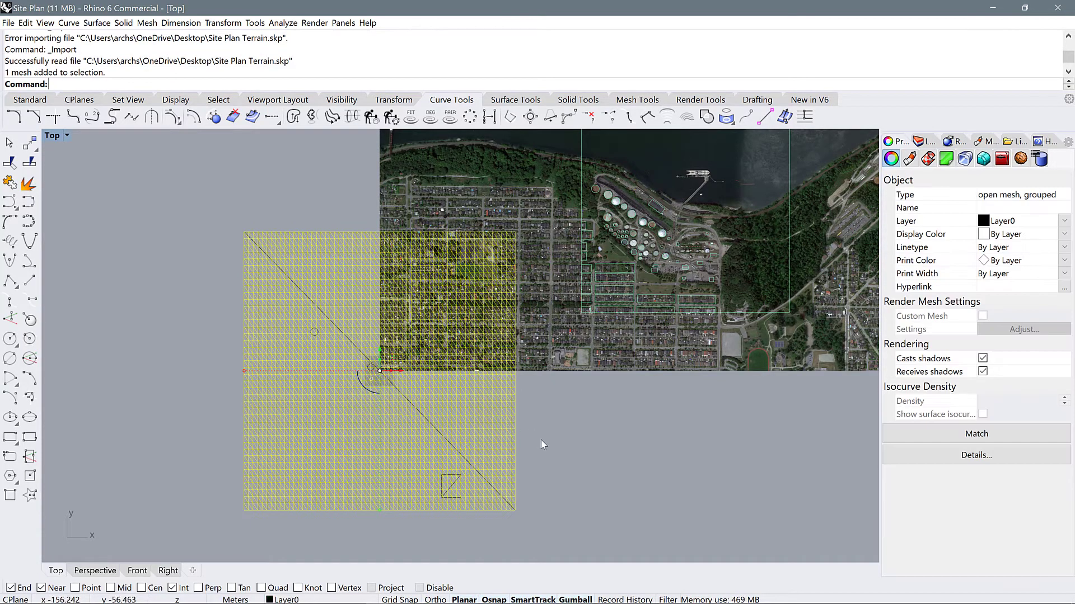
{"action": "left_click", "coordinate": [542, 441]}
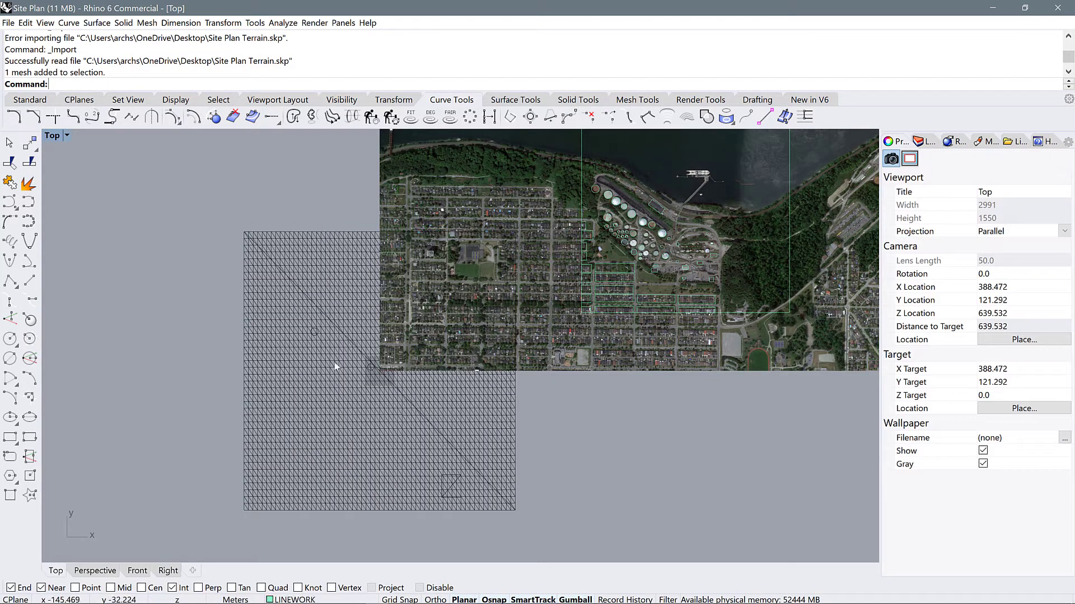
Switch the Top viewport to Ghosted display.
{"action": "left_click", "coordinate": [68, 135]}
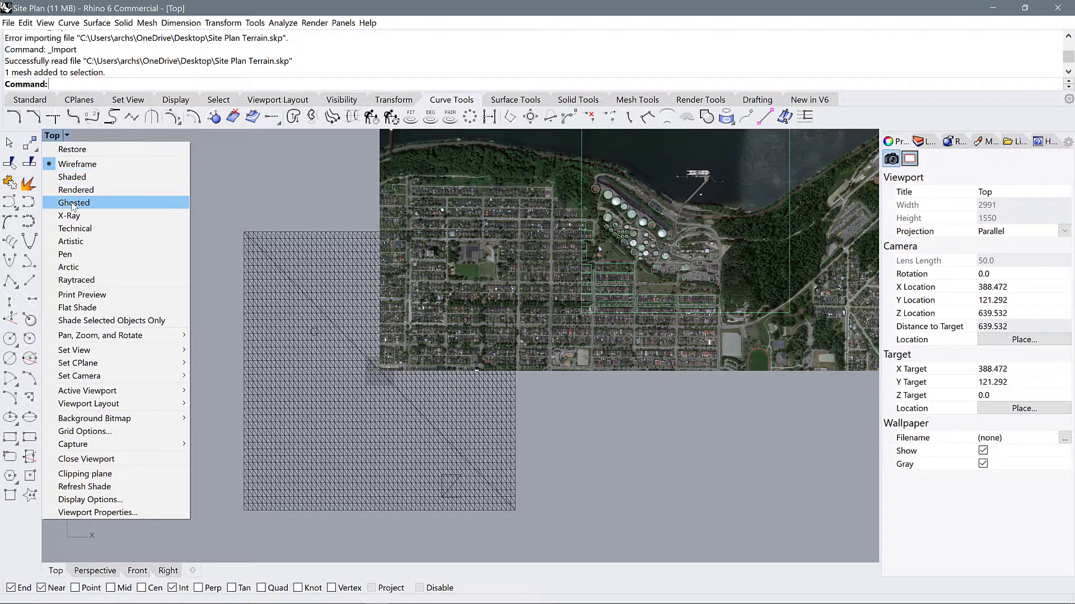
{"action": "left_click", "coordinate": [73, 203]}
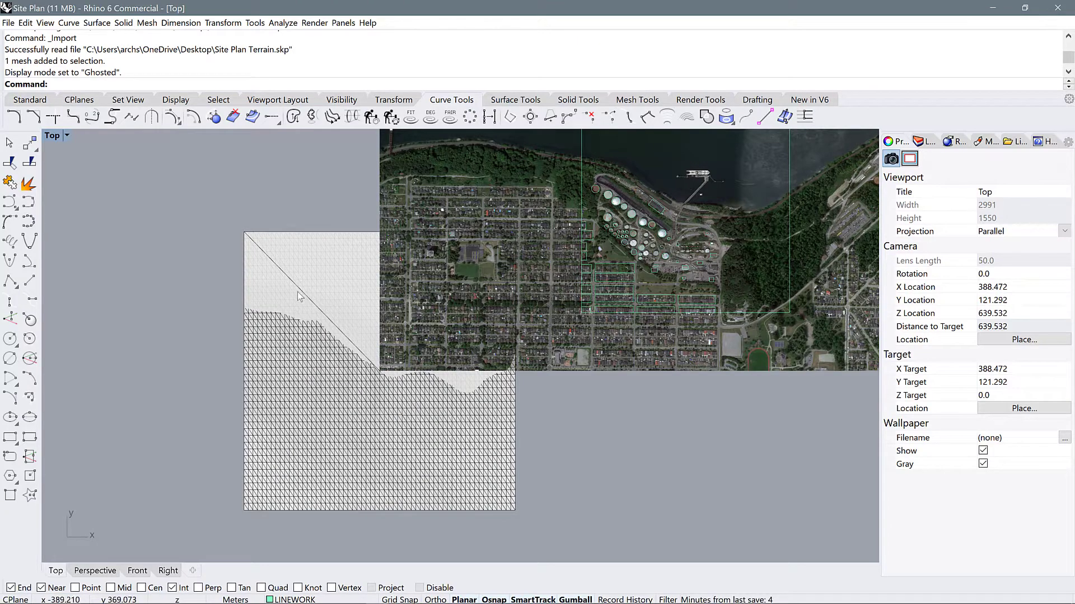
{"action": "scroll", "coordinate": [298, 298], "scroll_direction": "up", "scroll_amount": 10}
{"action": "scroll", "coordinate": [269, 302], "scroll_direction": "down", "scroll_amount": 8}
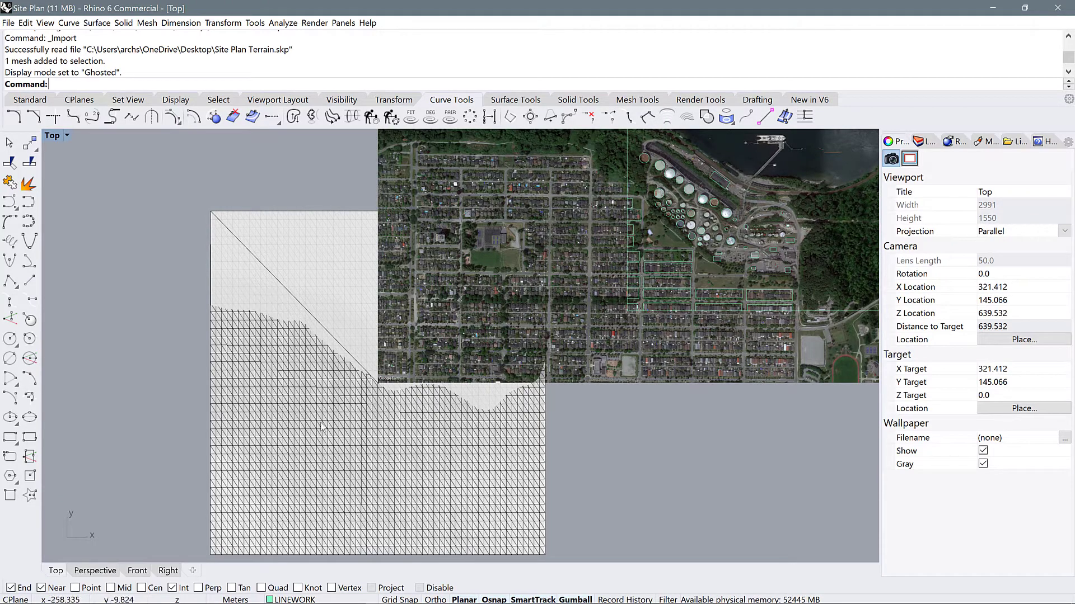
{"action": "scroll", "coordinate": [271, 237], "scroll_direction": "up", "scroll_amount": 3}
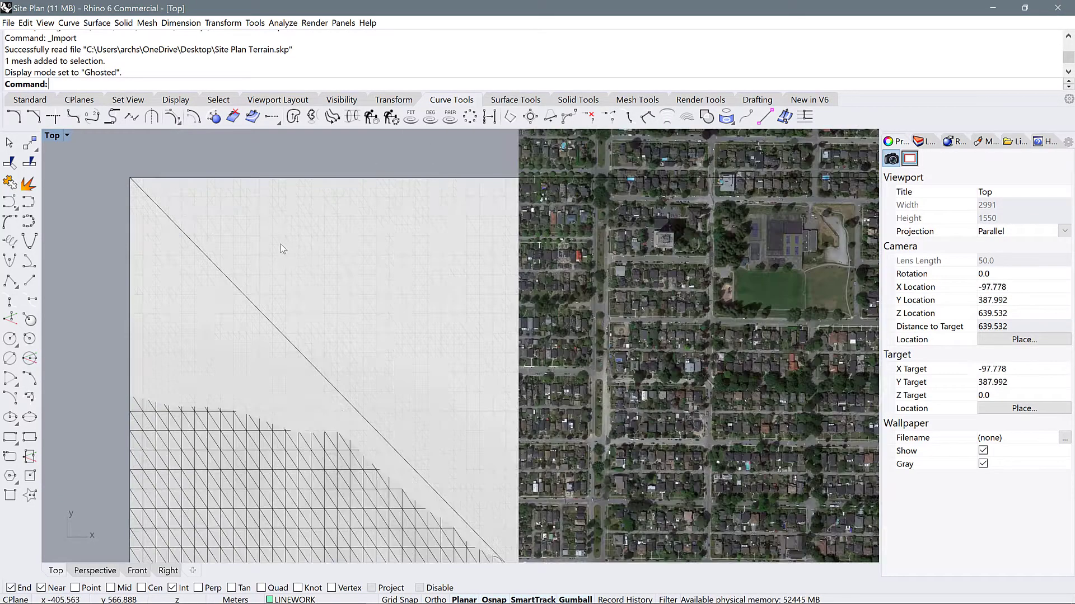
{"action": "scroll", "coordinate": [212, 249], "scroll_direction": "down", "scroll_amount": 3}
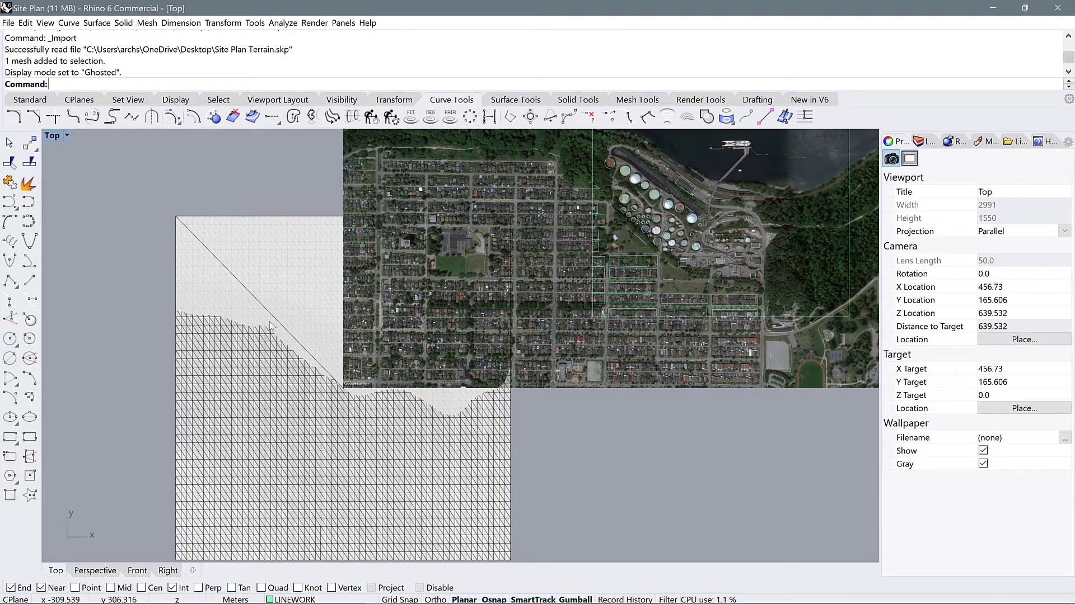
Maximize Perspective in Ghosted mode, orbit low across the terrain, and select the flat base mesh.
{"action": "double_click", "coordinate": [53, 136]}
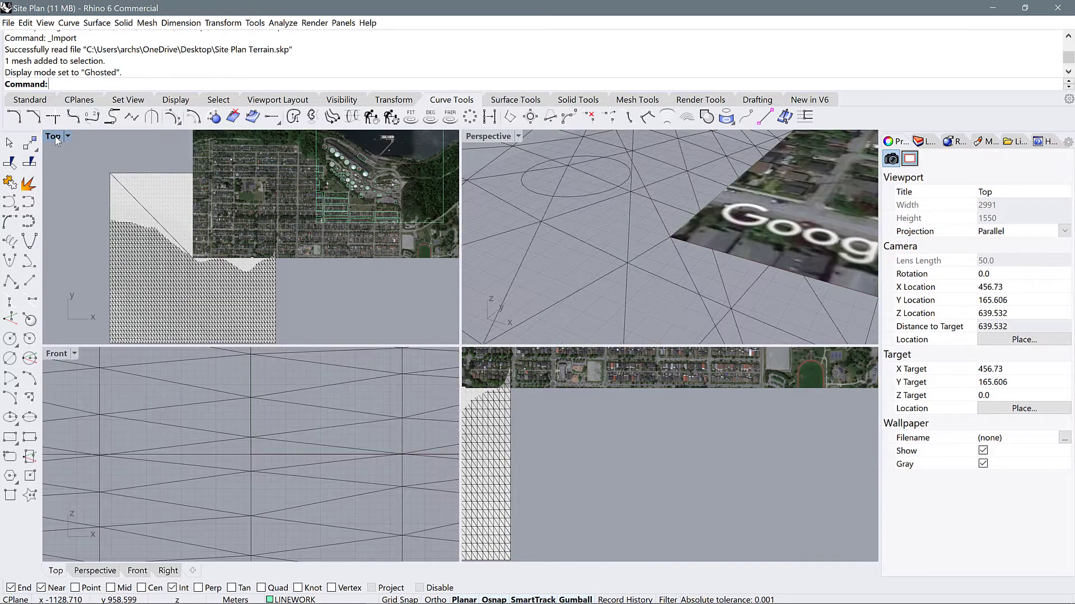
{"action": "double_click", "coordinate": [490, 137]}
{"action": "left_click", "coordinate": [99, 137]}
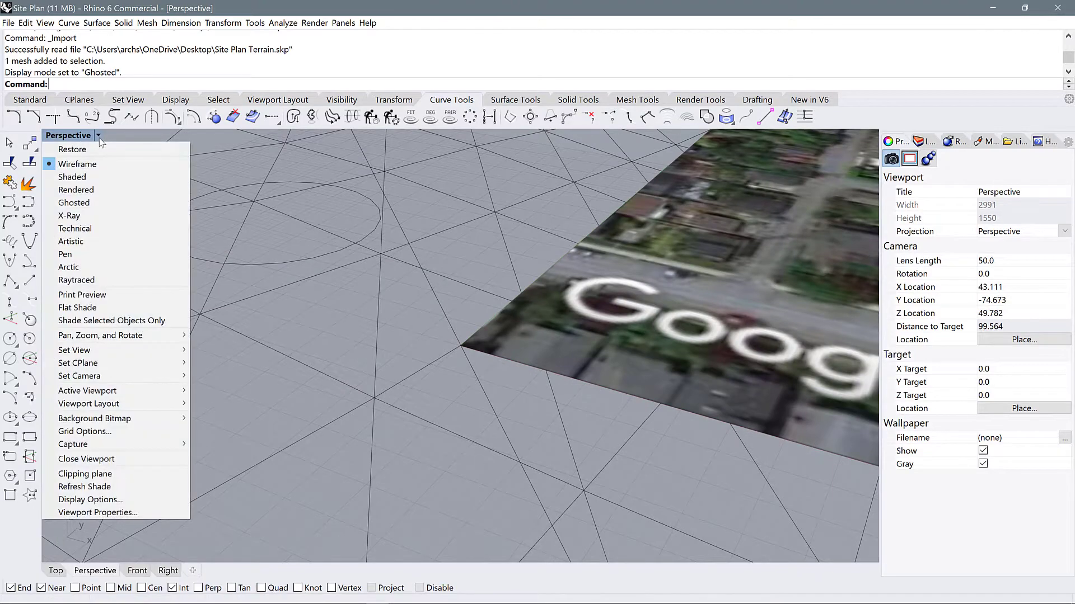
{"action": "left_click", "coordinate": [62, 205]}
{"action": "scroll", "coordinate": [450, 398], "scroll_direction": "down", "scroll_amount": 15}
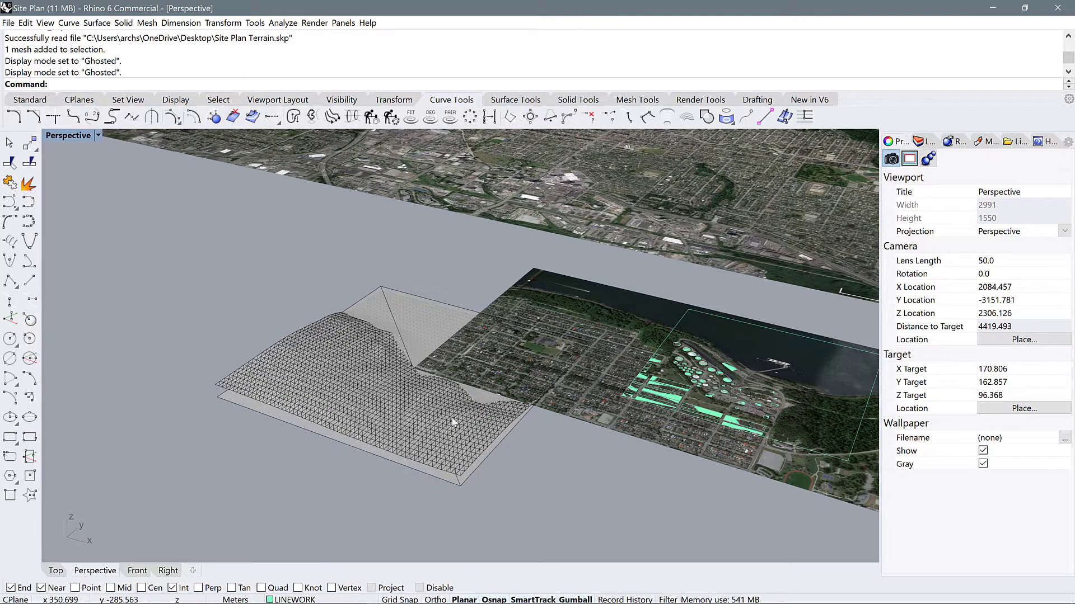
{"action": "right_click_drag", "start_coordinate": [528, 462], "coordinate": [720, 412]}
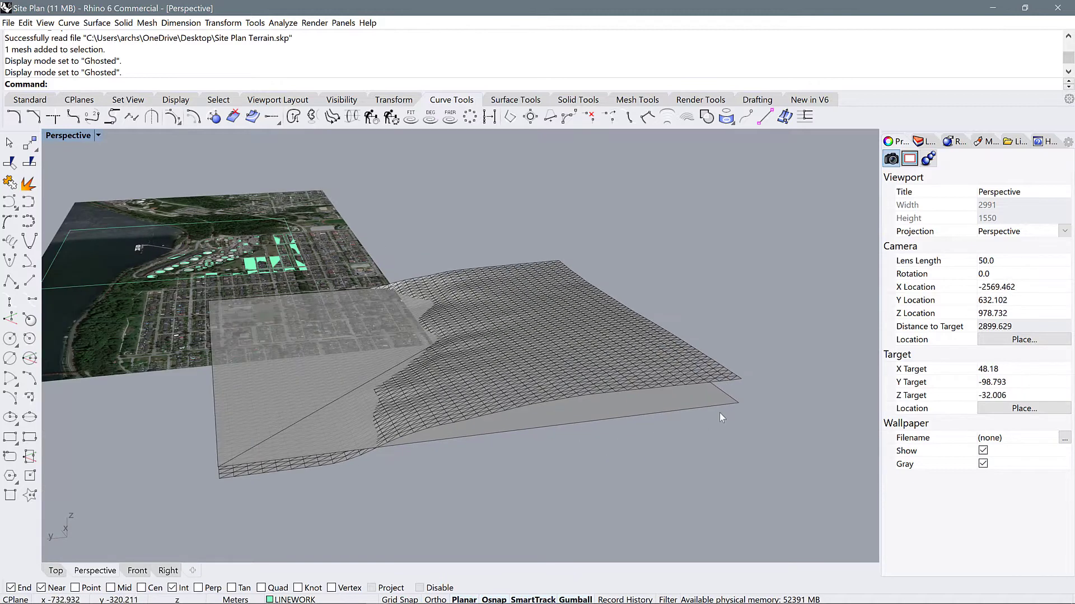
{"action": "left_click", "coordinate": [737, 404]}
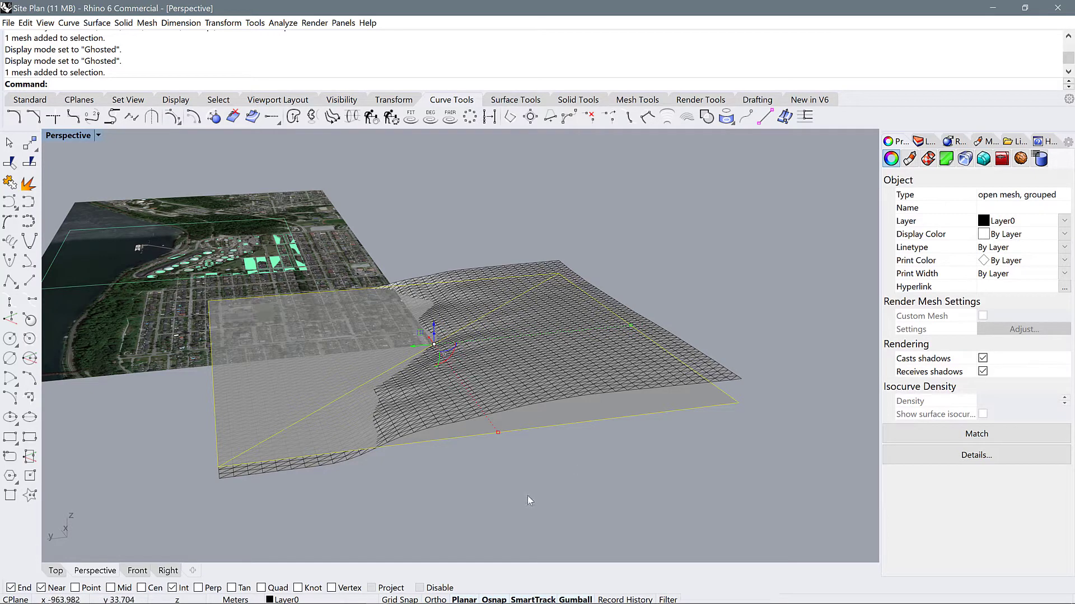
Delete the flat base mesh and orbit around the remaining terrain mesh to inspect it.
{"action": "key", "text": "Delete"}
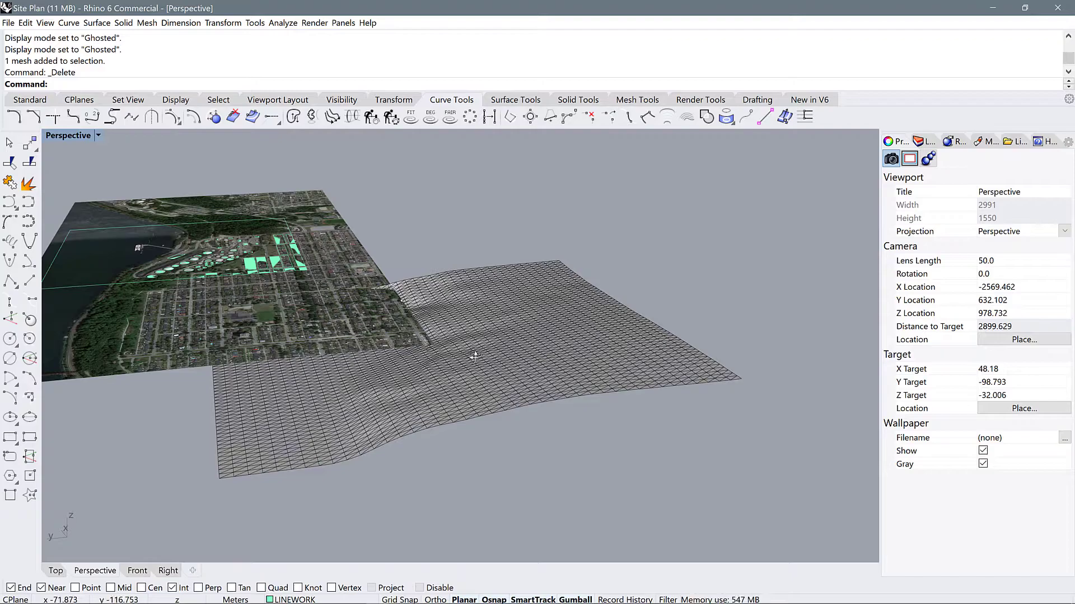
{"action": "right_click_drag", "start_coordinate": [473, 356], "coordinate": [548, 390]}
{"action": "left_click", "coordinate": [550, 392]}
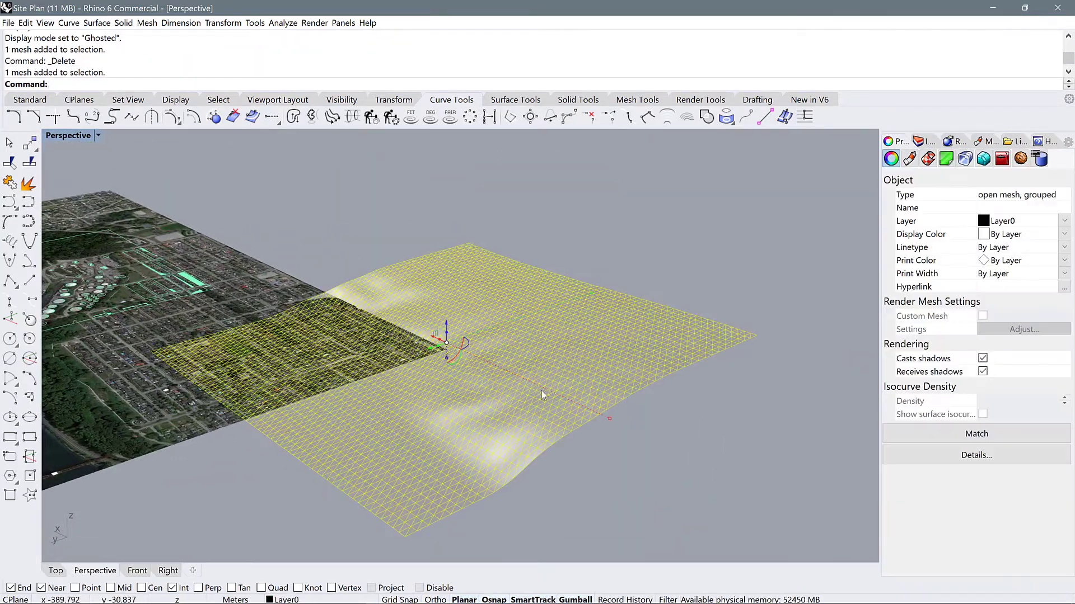
{"action": "left_click", "coordinate": [688, 424]}
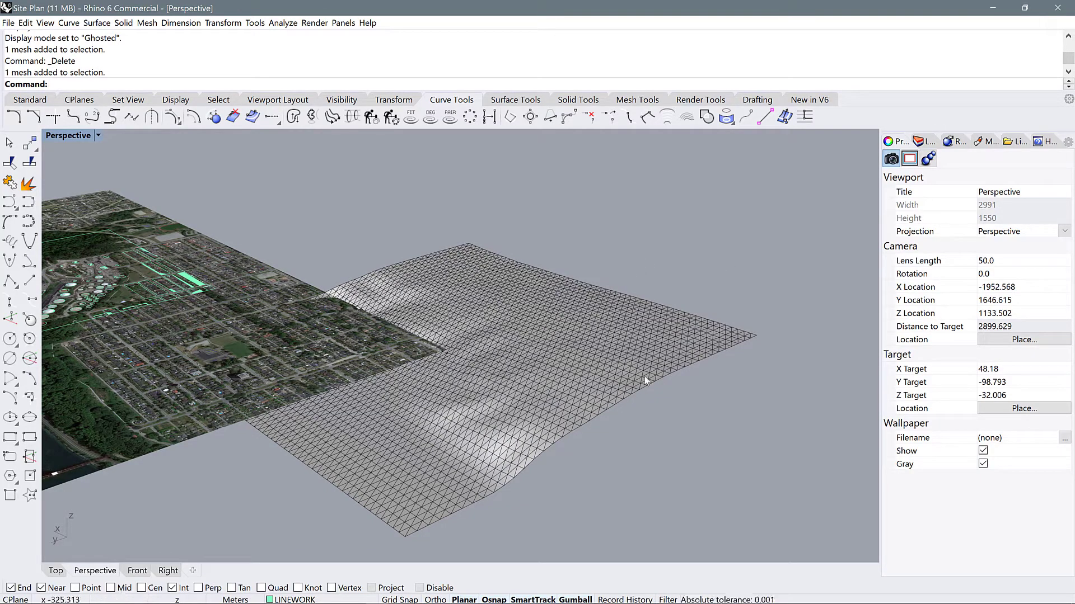
{"action": "right_click_drag", "start_coordinate": [643, 376], "coordinate": [636, 417]}
{"action": "left_click", "coordinate": [636, 416]}
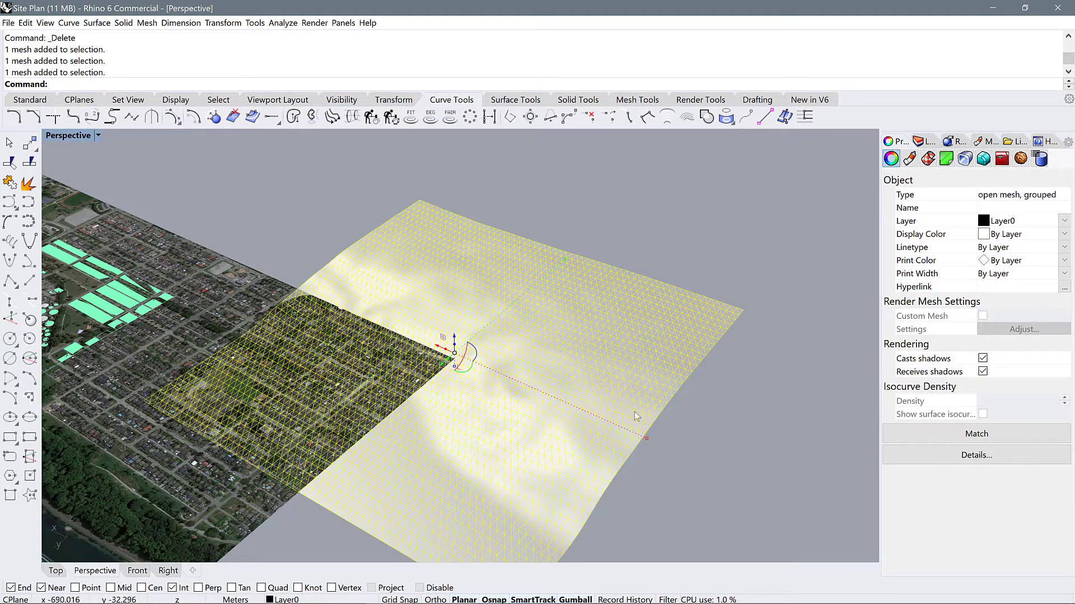
{"action": "left_click", "coordinate": [680, 410]}
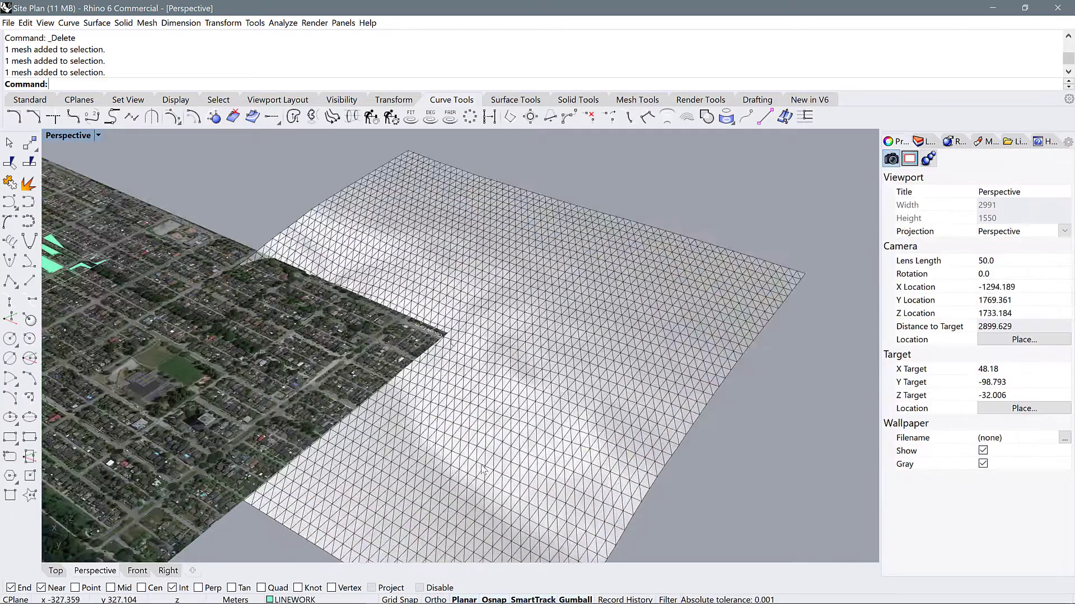
{"action": "right_click_drag", "start_coordinate": [681, 411], "coordinate": [629, 445]}
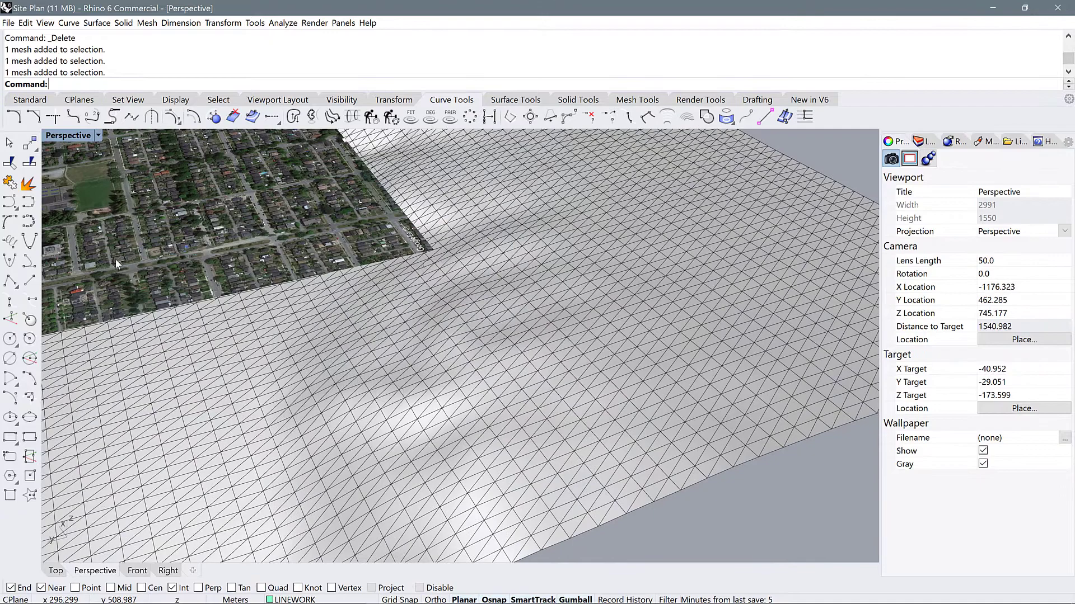
Maximize the Top viewport and undo the grouping of the terrain meshes.
{"action": "double_click", "coordinate": [63, 136]}
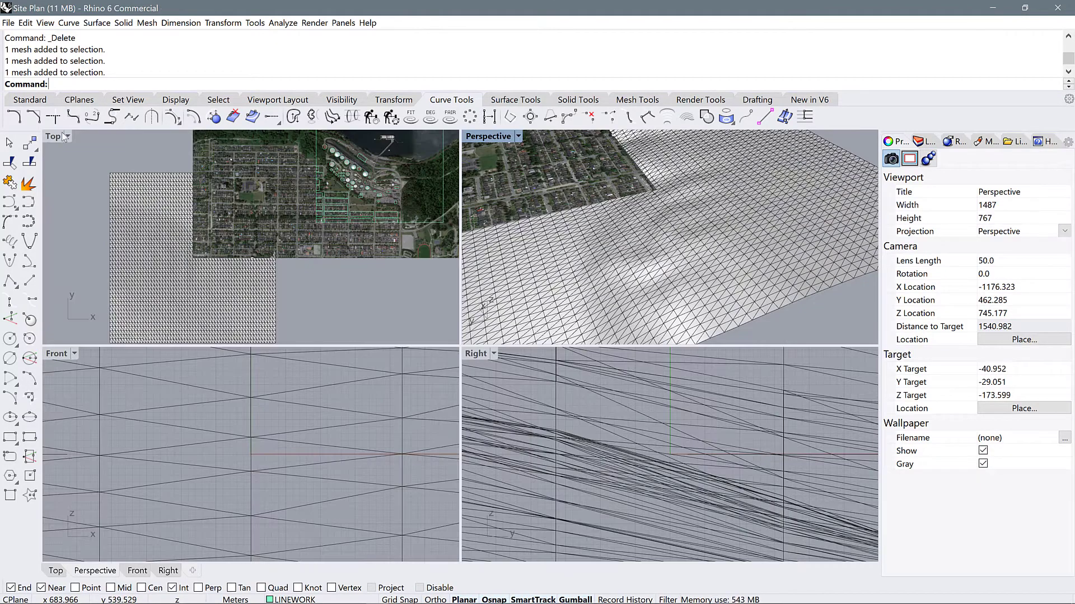
{"action": "double_click", "coordinate": [54, 137]}
{"action": "key", "text": "ctrl+z"}
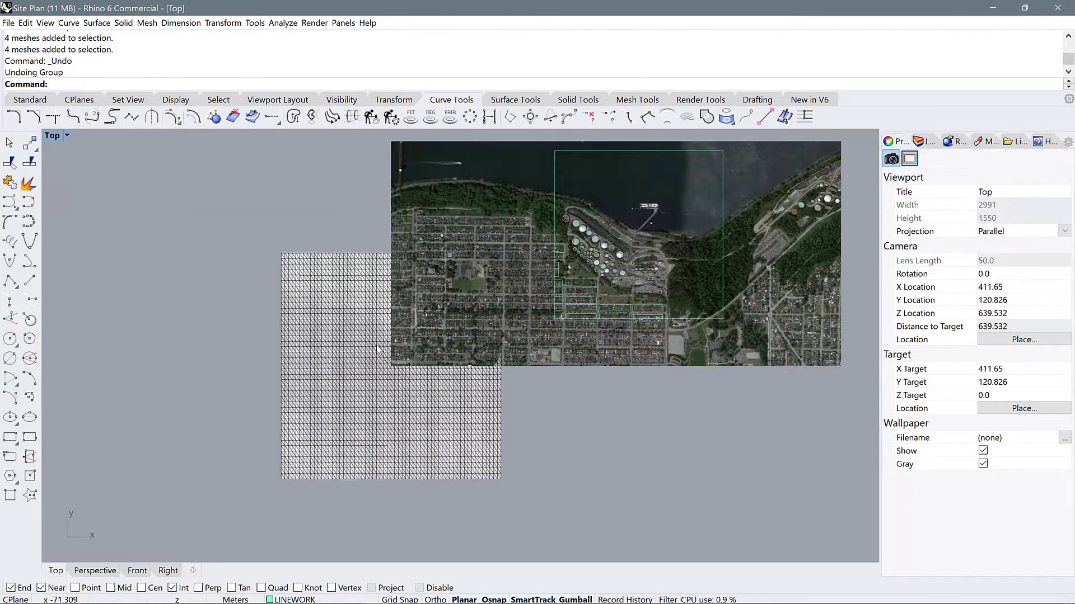
{"action": "scroll", "coordinate": [356, 335], "scroll_direction": "up", "scroll_amount": 8}
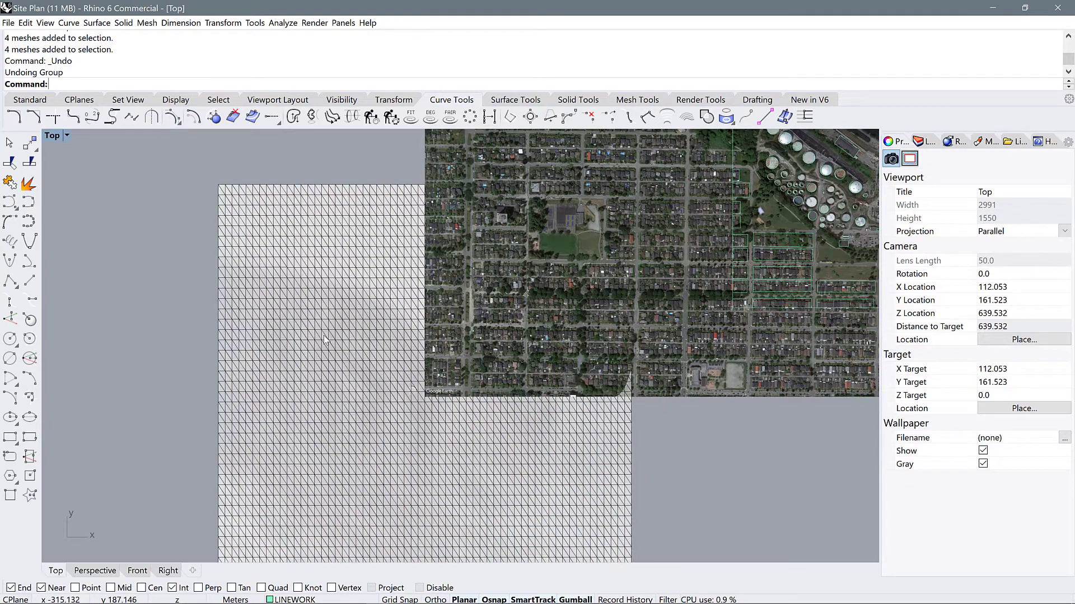
{"action": "scroll", "coordinate": [329, 344], "scroll_direction": "up", "scroll_amount": 6}
Select the now-ungrouped terrain mesh to check it, then clear the selection.
{"action": "left_click", "coordinate": [327, 325]}
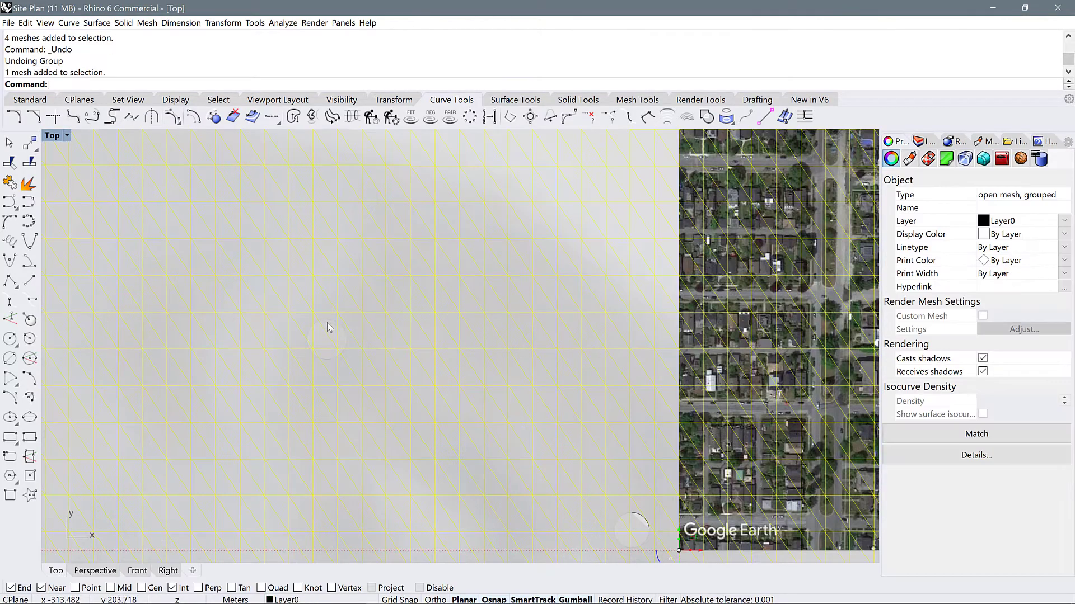
{"action": "left_click", "coordinate": [328, 324]}
{"action": "scroll", "coordinate": [372, 323], "scroll_direction": "down", "scroll_amount": 10}
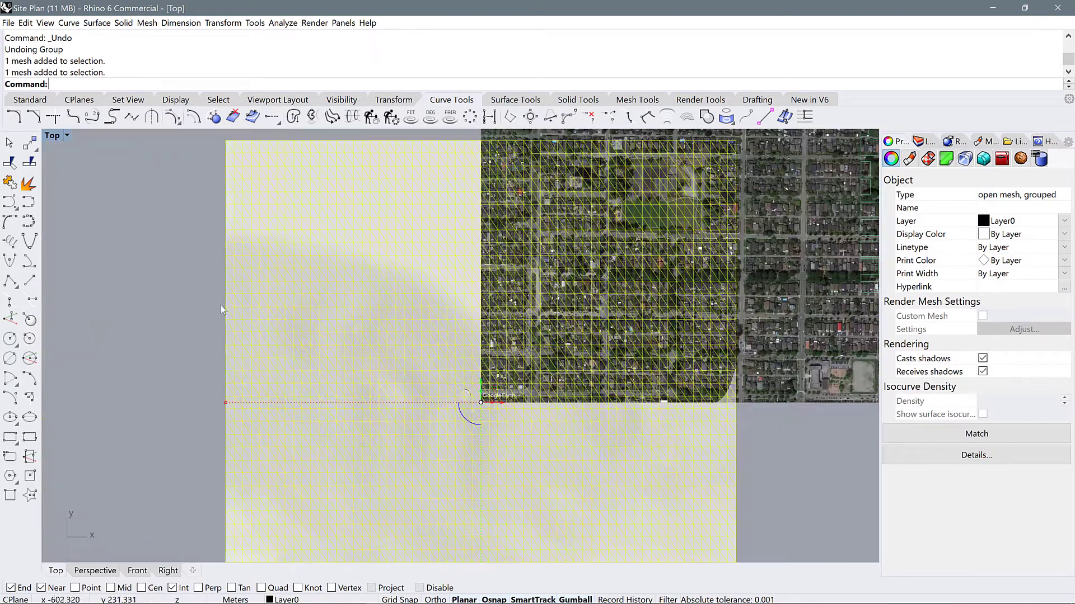
{"action": "left_click", "coordinate": [186, 313]}
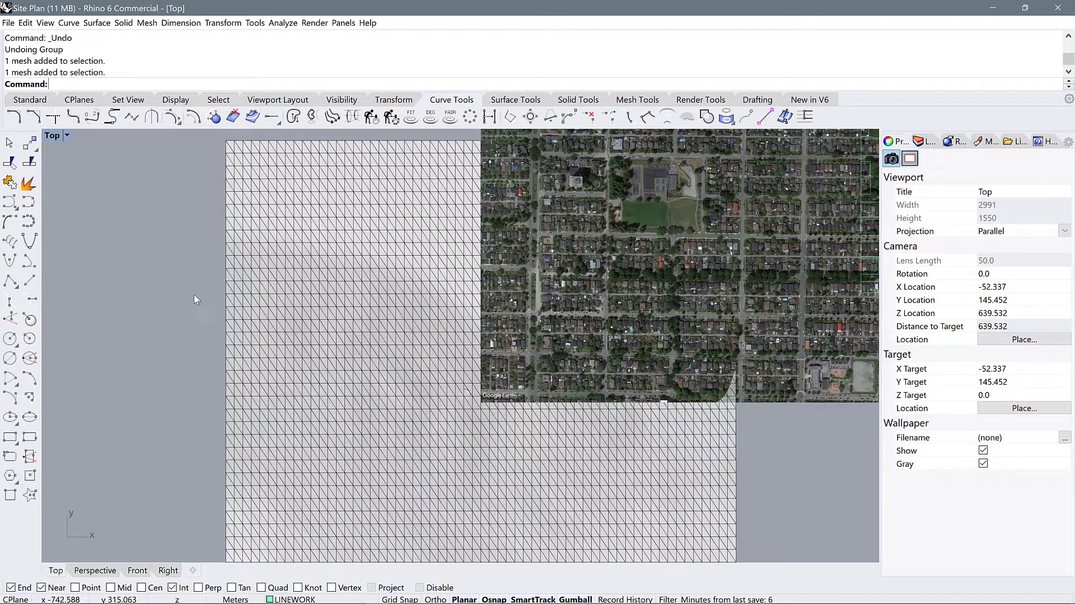
{"action": "left_click", "coordinate": [277, 261]}
{"action": "scroll", "coordinate": [278, 261], "scroll_direction": "down", "scroll_amount": 3}
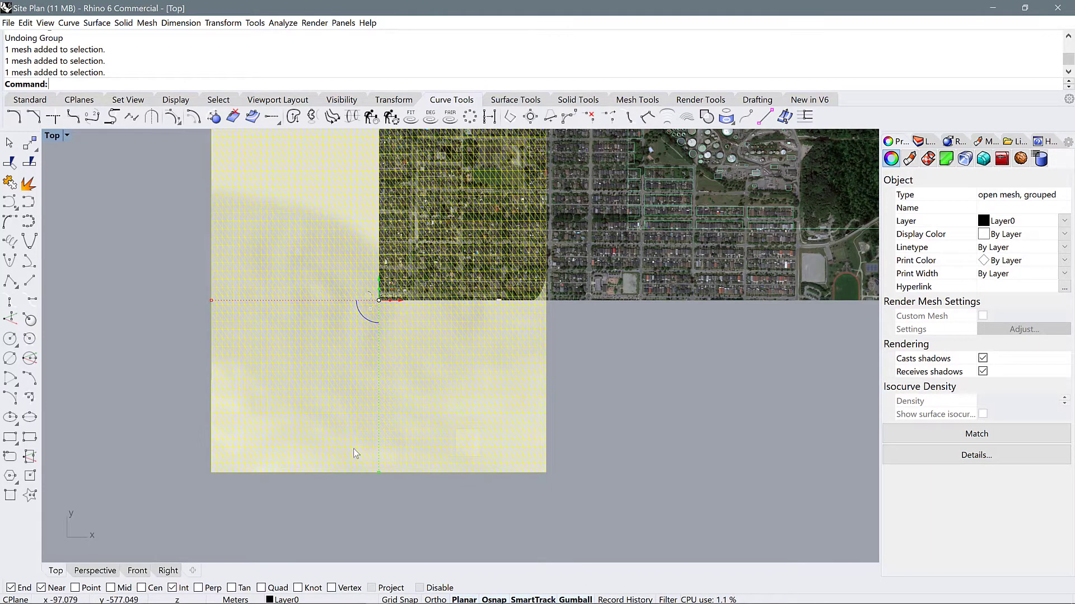
{"action": "scroll", "coordinate": [354, 448], "scroll_direction": "down", "scroll_amount": 2}
{"action": "scroll", "coordinate": [409, 388], "scroll_direction": "up", "scroll_amount": 2}
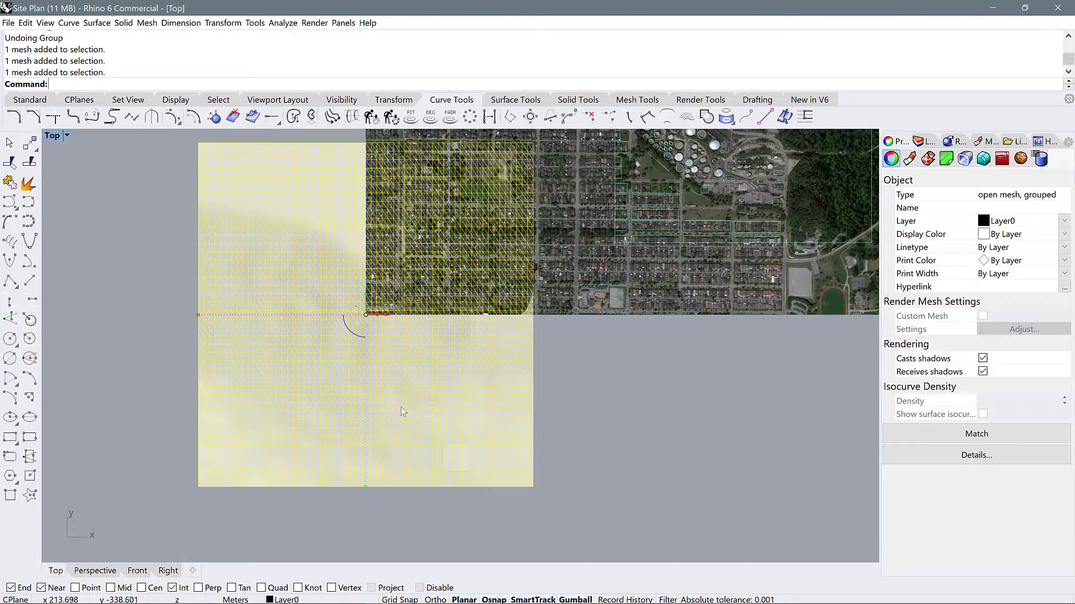
{"action": "key", "text": "Escape"}
{"action": "scroll", "coordinate": [414, 386], "scroll_direction": "up", "scroll_amount": 1}
{"action": "scroll", "coordinate": [427, 429], "scroll_direction": "down", "scroll_amount": 1}
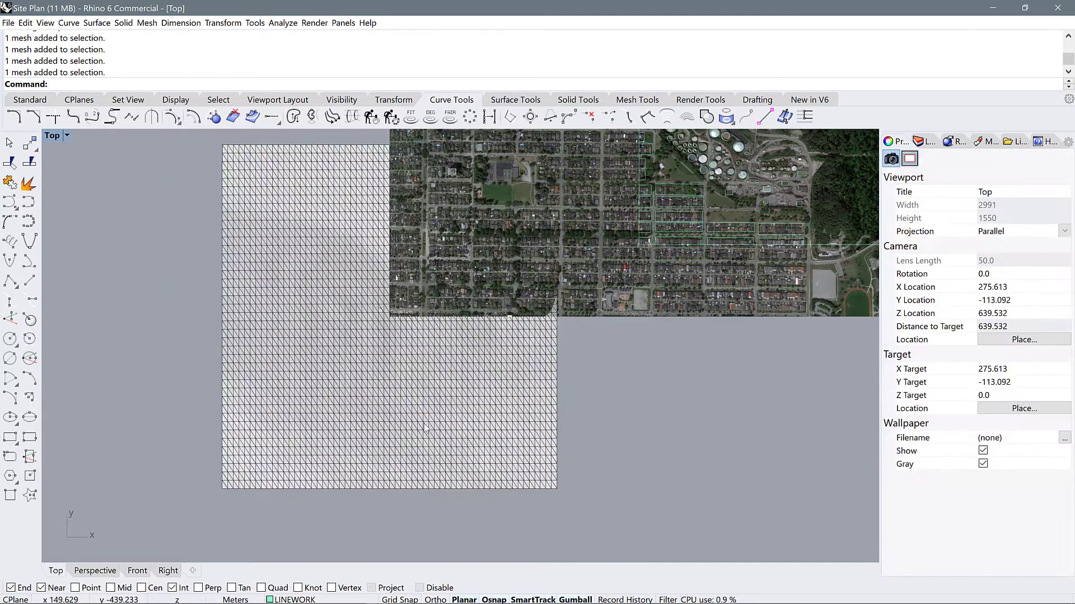
{"action": "scroll", "coordinate": [422, 475], "scroll_direction": "down", "scroll_amount": 1}
{"action": "scroll", "coordinate": [392, 414], "scroll_direction": "up", "scroll_amount": 1}
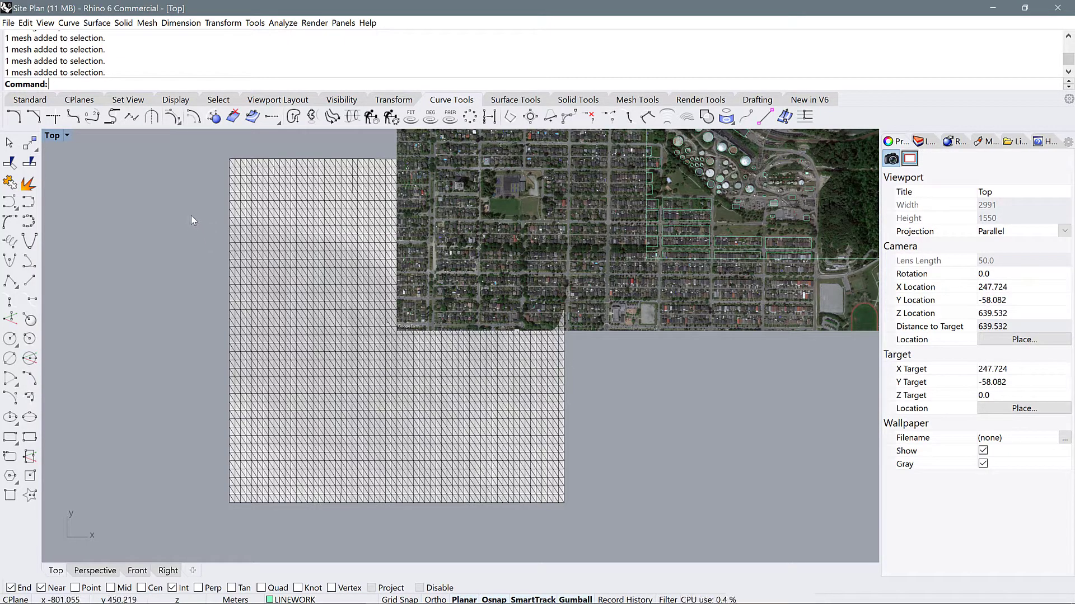
Window-select the small circular mesh and convert it to NURBS with MeshToNURB.
{"action": "left_click_drag", "start_coordinate": [202, 211], "coordinate": [348, 312]}
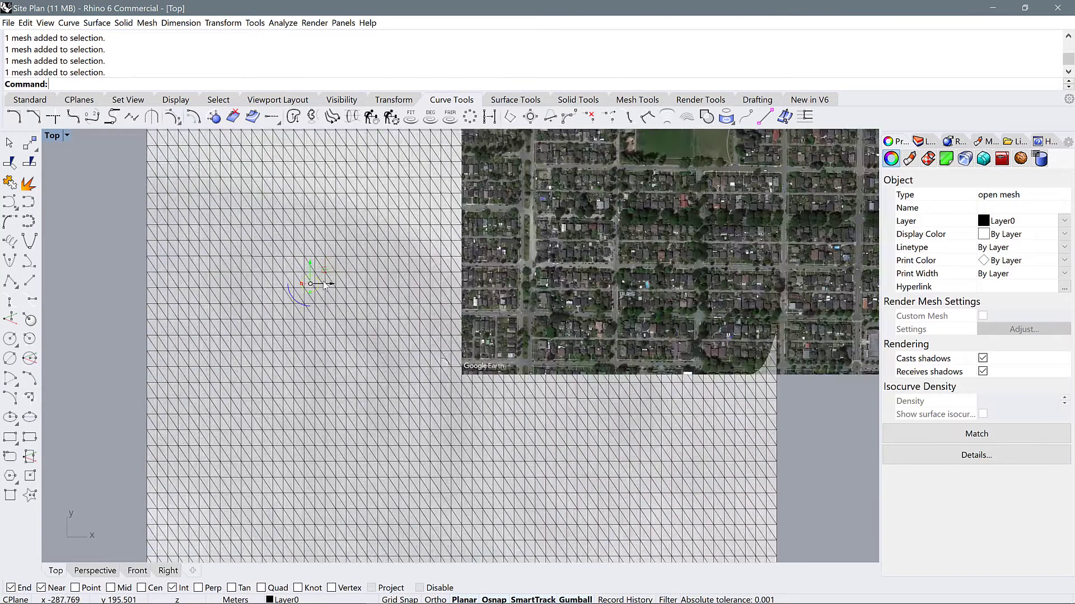
{"action": "scroll", "coordinate": [325, 285], "scroll_direction": "up", "scroll_amount": 3}
{"action": "scroll", "coordinate": [302, 295], "scroll_direction": "up", "scroll_amount": 3}
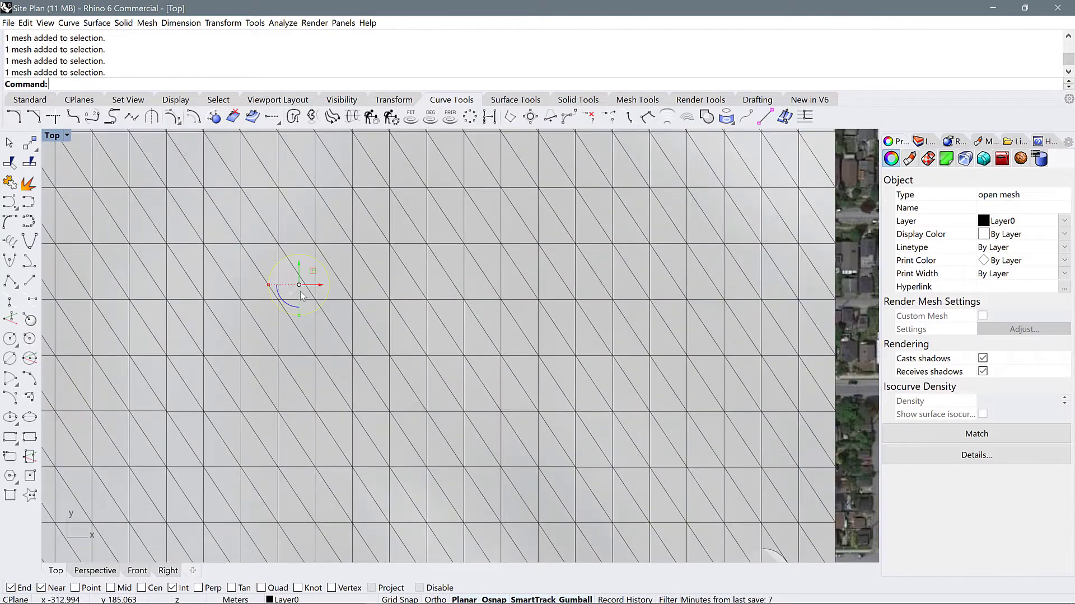
{"action": "scroll", "coordinate": [303, 295], "scroll_direction": "down", "scroll_amount": 6}
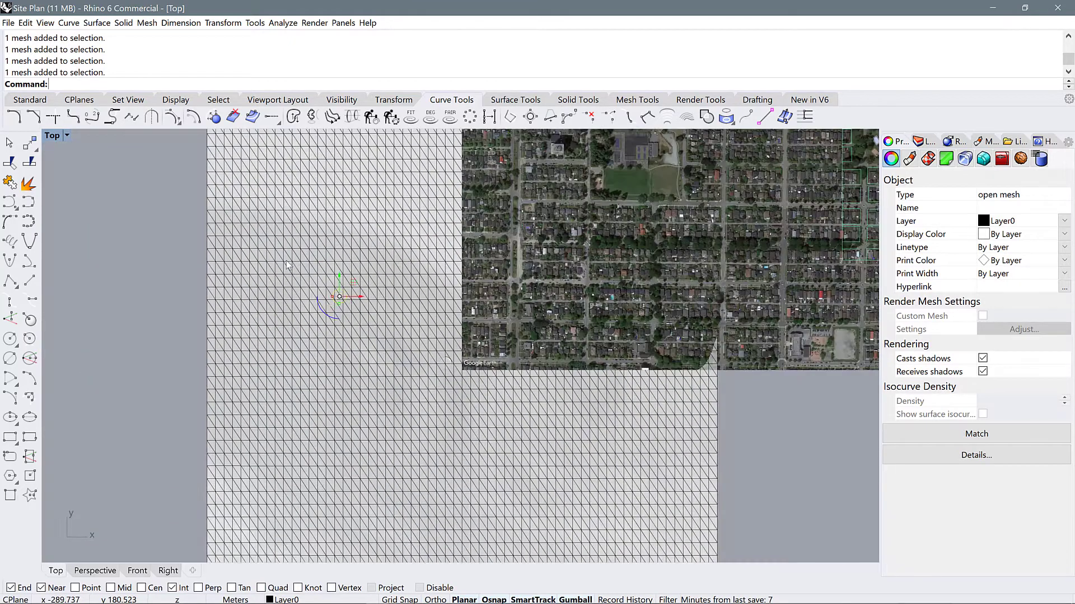
{"action": "double_click", "coordinate": [15, 74]}
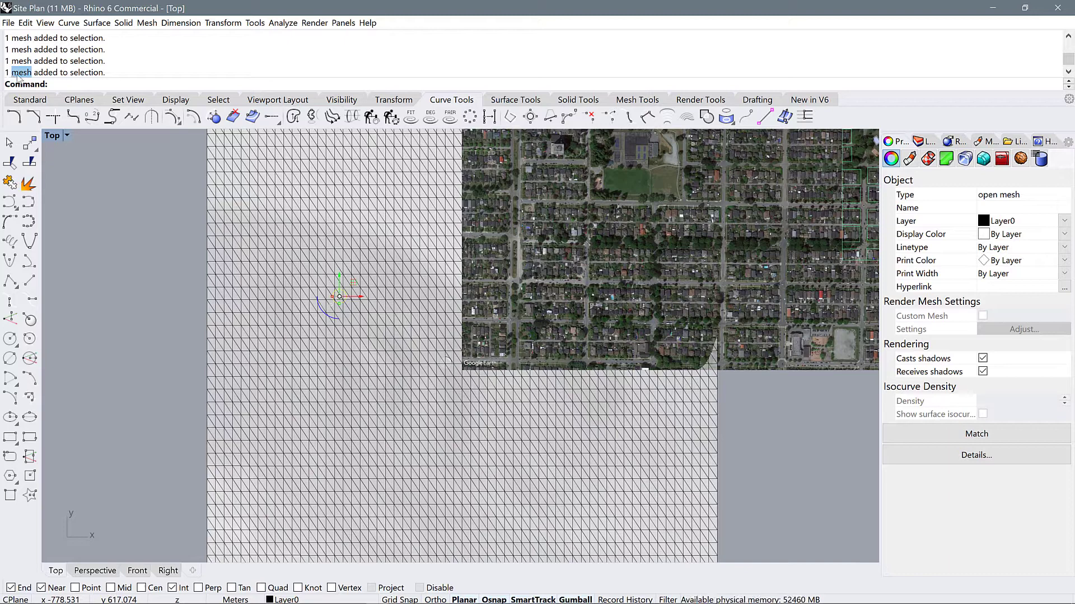
{"action": "left_click", "coordinate": [24, 73]}
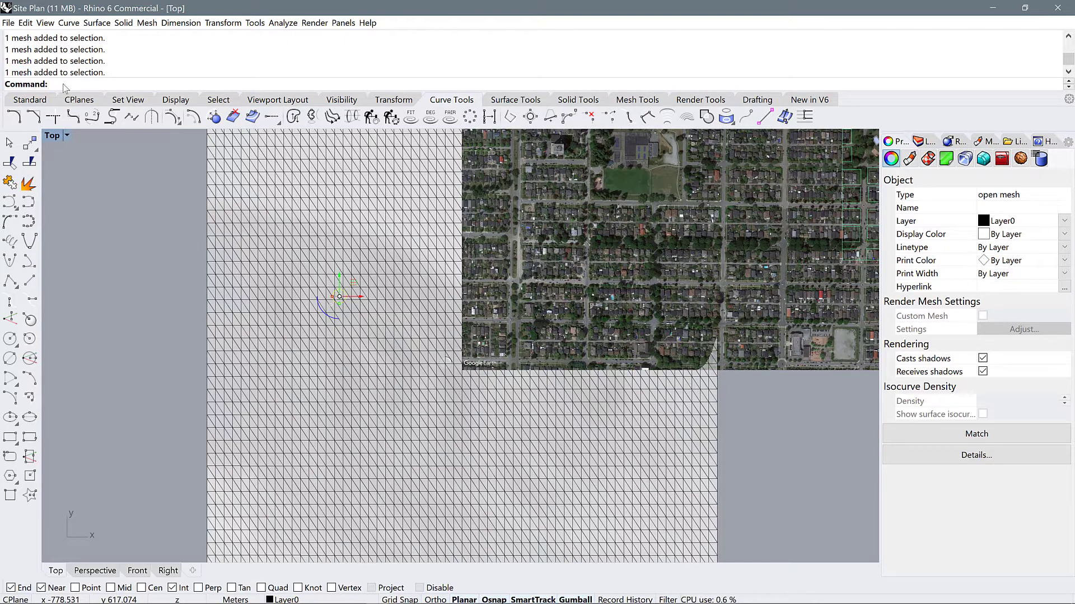
{"action": "type", "text": "MeshToNURB"}
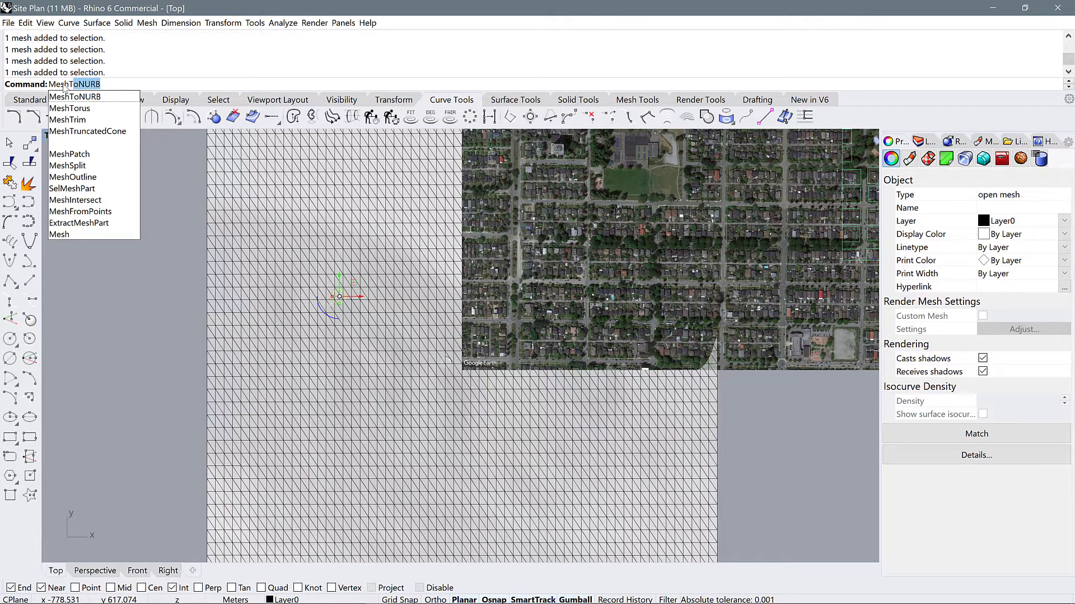
{"action": "key", "text": "Return"}
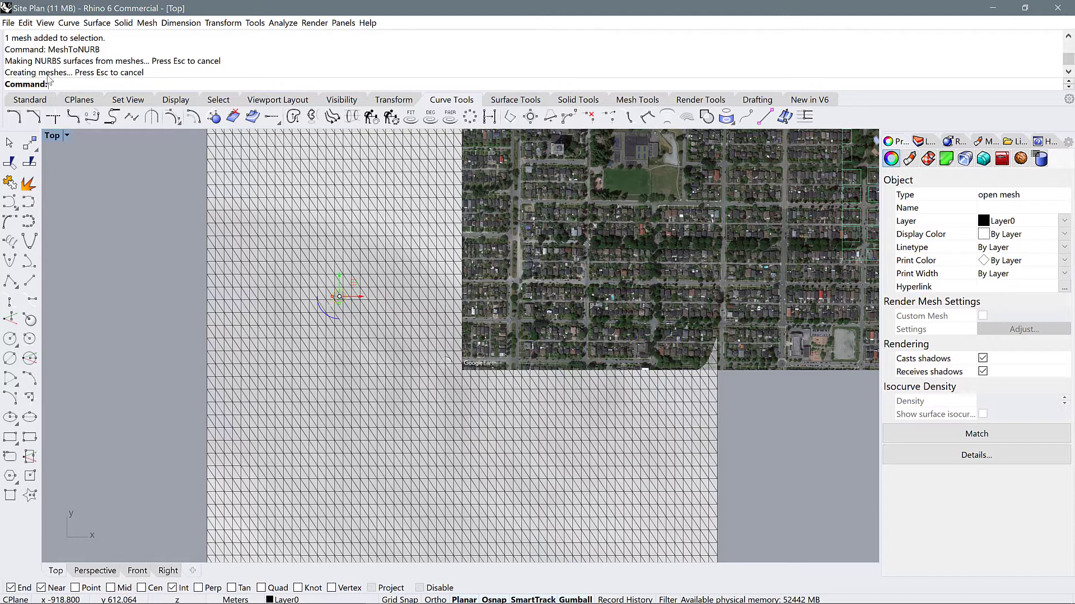
{"action": "scroll", "coordinate": [340, 296], "scroll_direction": "up", "scroll_amount": 10}
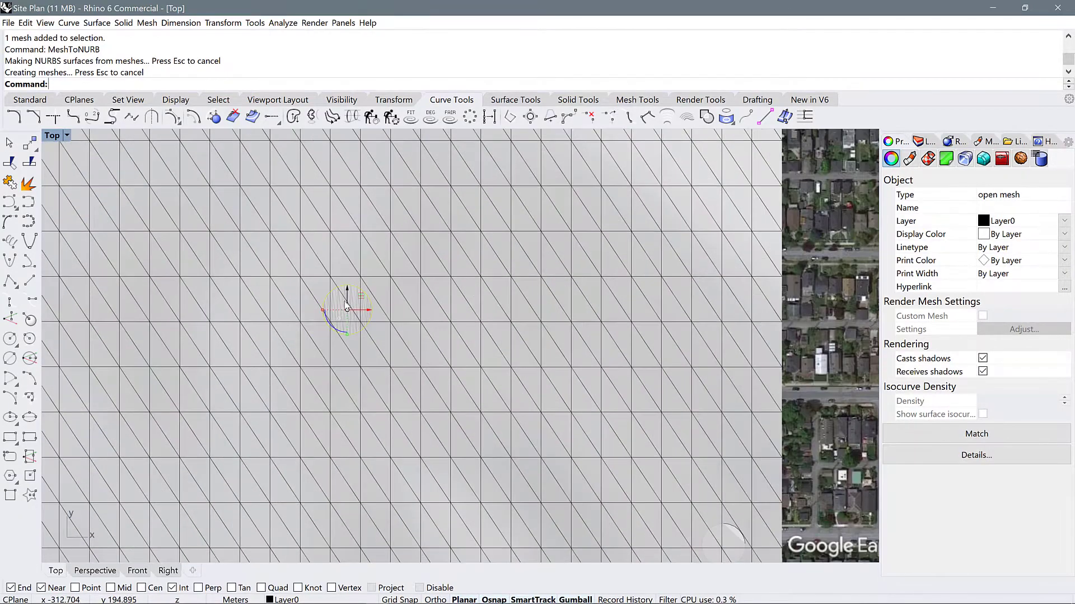
{"action": "scroll", "coordinate": [356, 311], "scroll_direction": "up", "scroll_amount": 3}
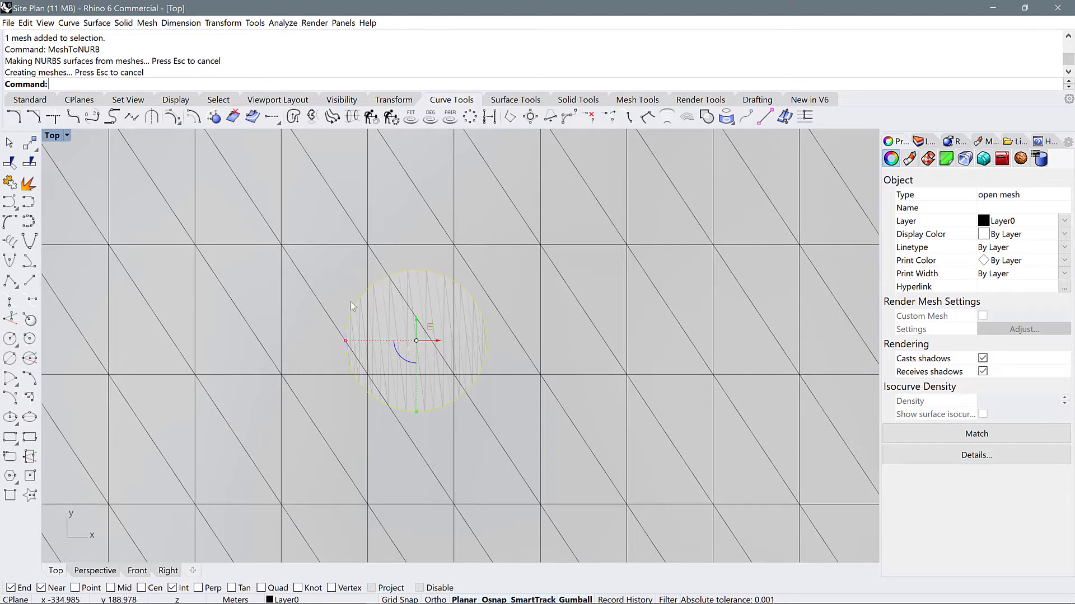
Delete the original small circular mesh.
{"action": "key", "text": "Delete"}
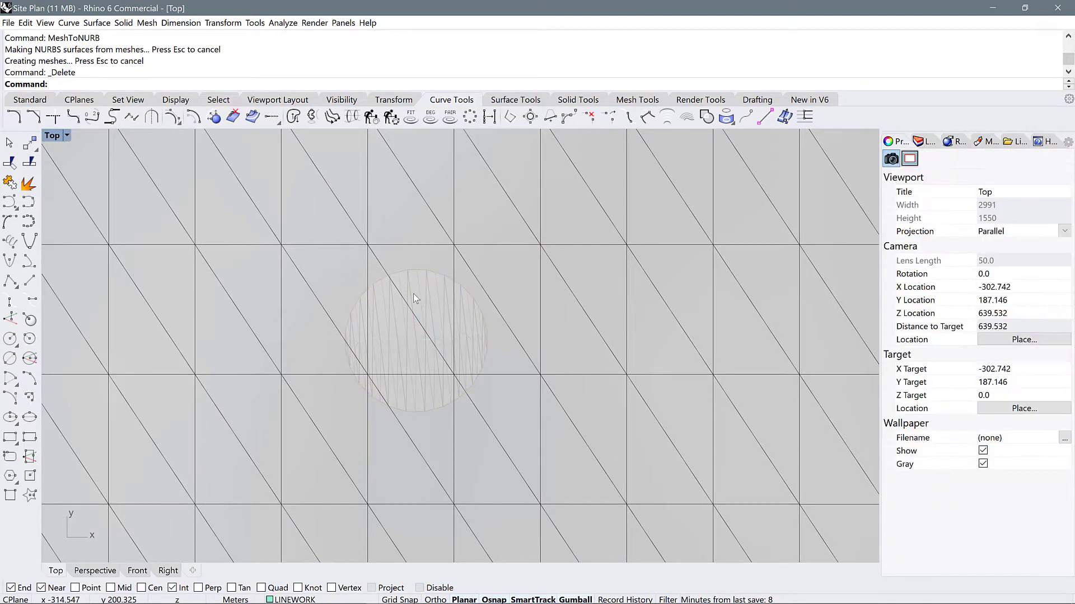
{"action": "scroll", "coordinate": [400, 296], "scroll_direction": "down", "scroll_amount": 6}
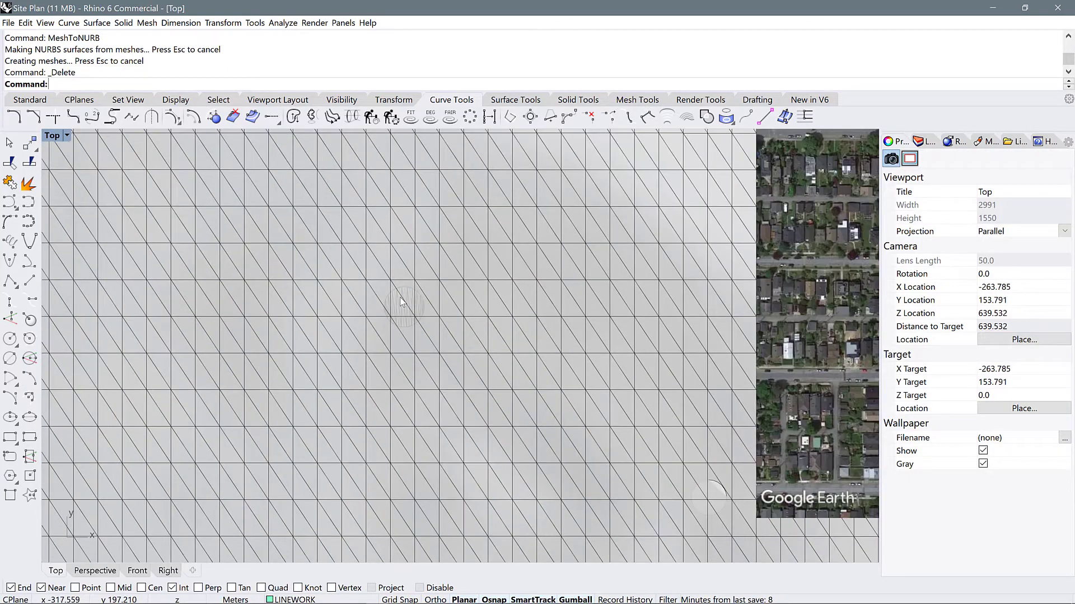
{"action": "scroll", "coordinate": [403, 298], "scroll_direction": "up", "scroll_amount": 6}
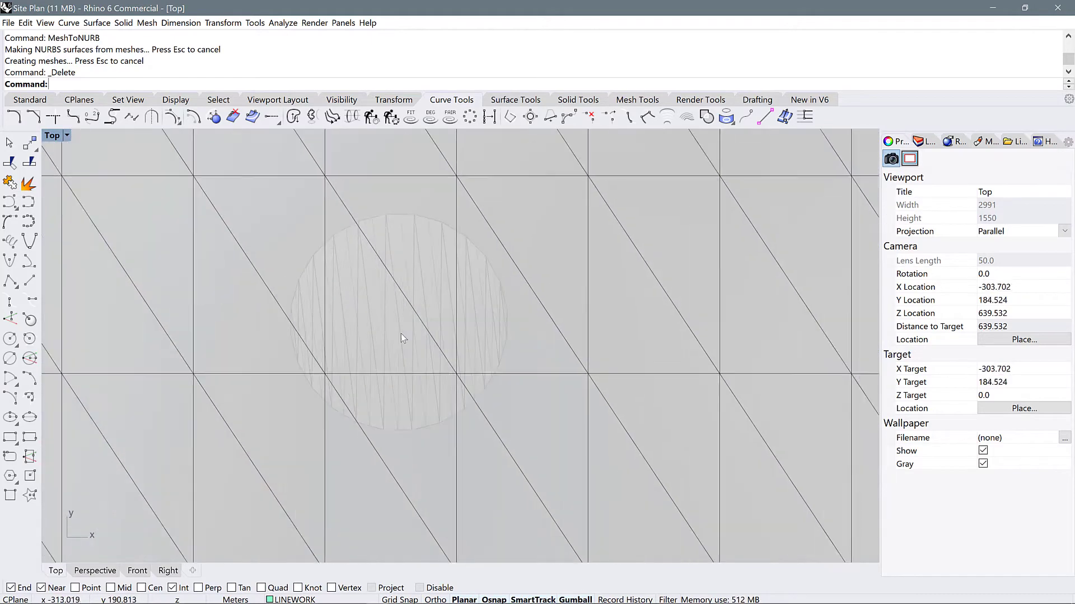
{"action": "scroll", "coordinate": [418, 305], "scroll_direction": "down", "scroll_amount": 6}
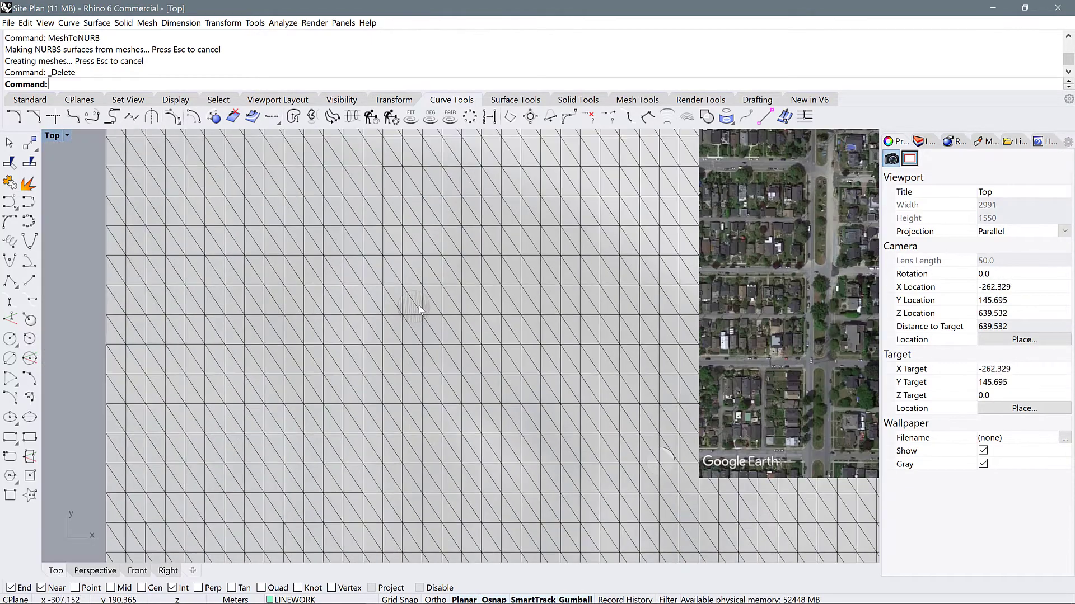
Select the converted circular polysurface and merge its faces with MergeAllFaces.
{"action": "left_click_drag", "start_coordinate": [191, 264], "coordinate": [469, 359]}
{"action": "scroll", "coordinate": [424, 305], "scroll_direction": "up", "scroll_amount": 1}
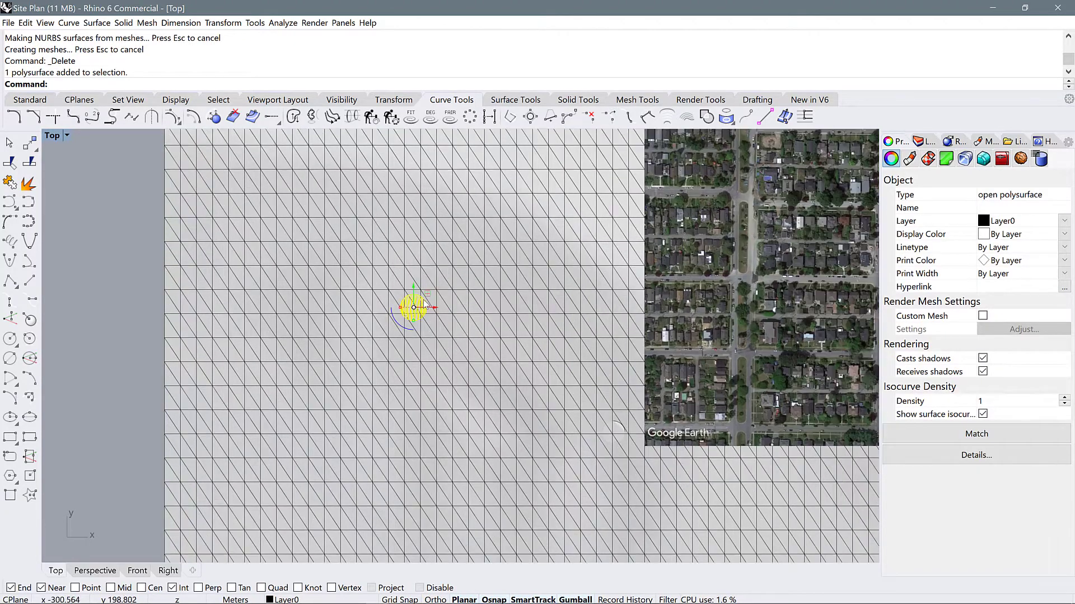
{"action": "scroll", "coordinate": [417, 309], "scroll_direction": "up", "scroll_amount": 4}
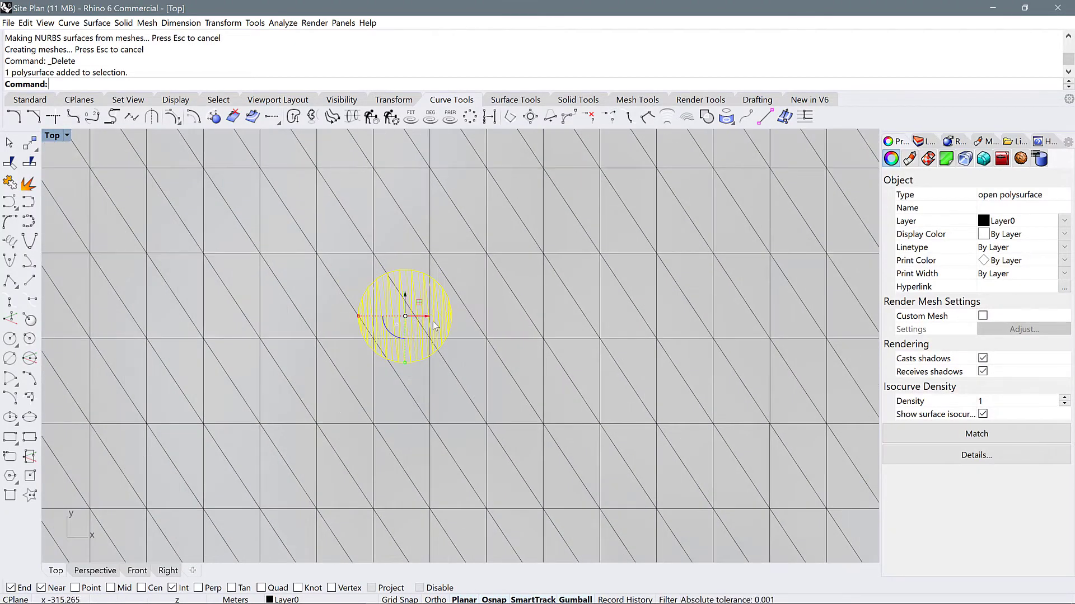
{"action": "scroll", "coordinate": [425, 321], "scroll_direction": "up", "scroll_amount": 5}
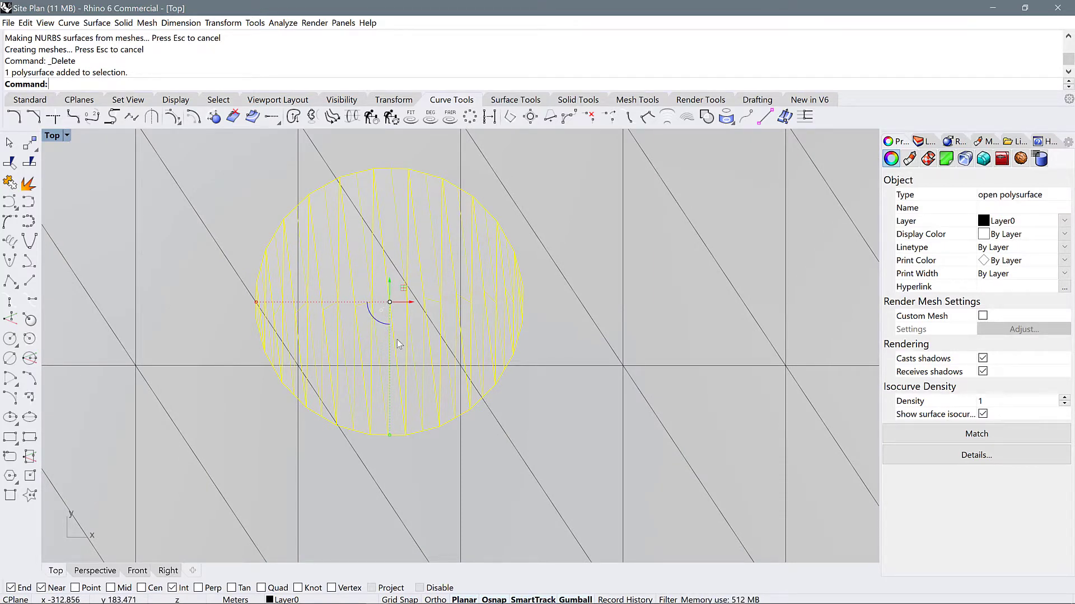
{"action": "type", "text": "Merge"}
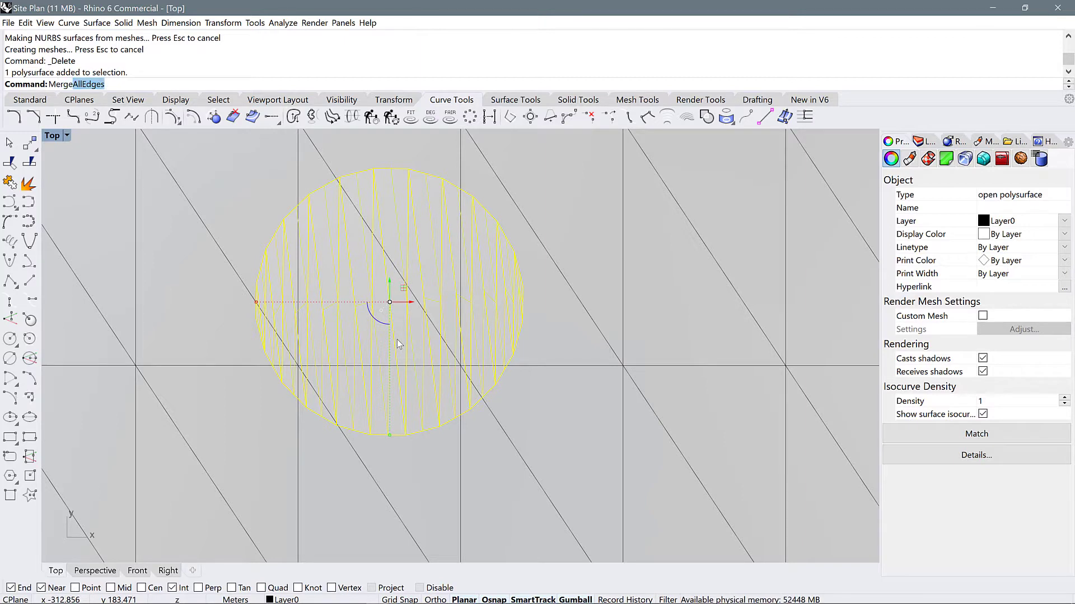
{"action": "type", "text": "AllFac"}
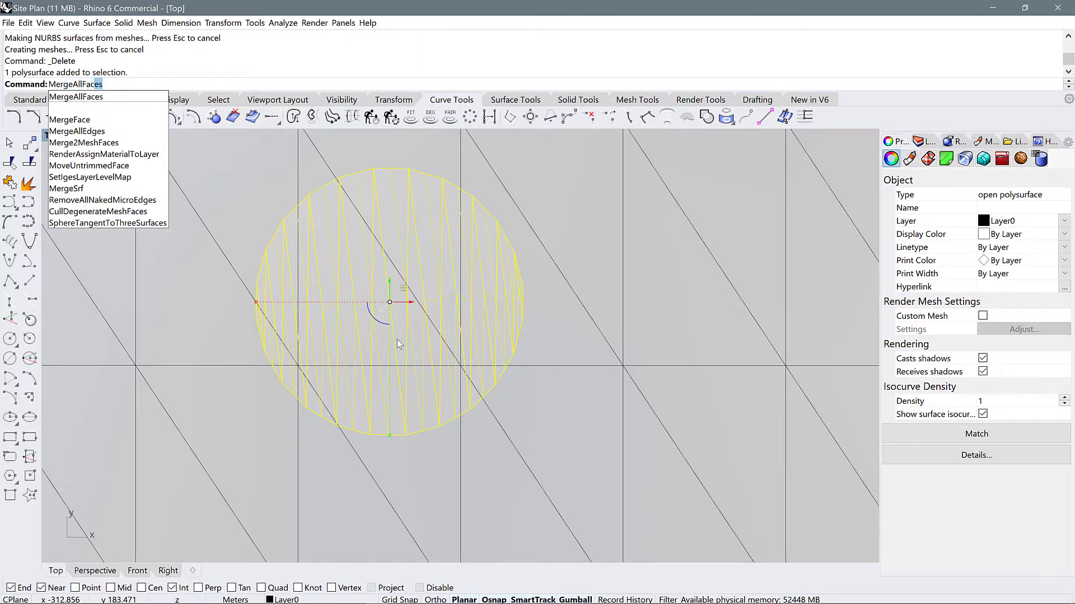
{"action": "key", "text": "Return"}
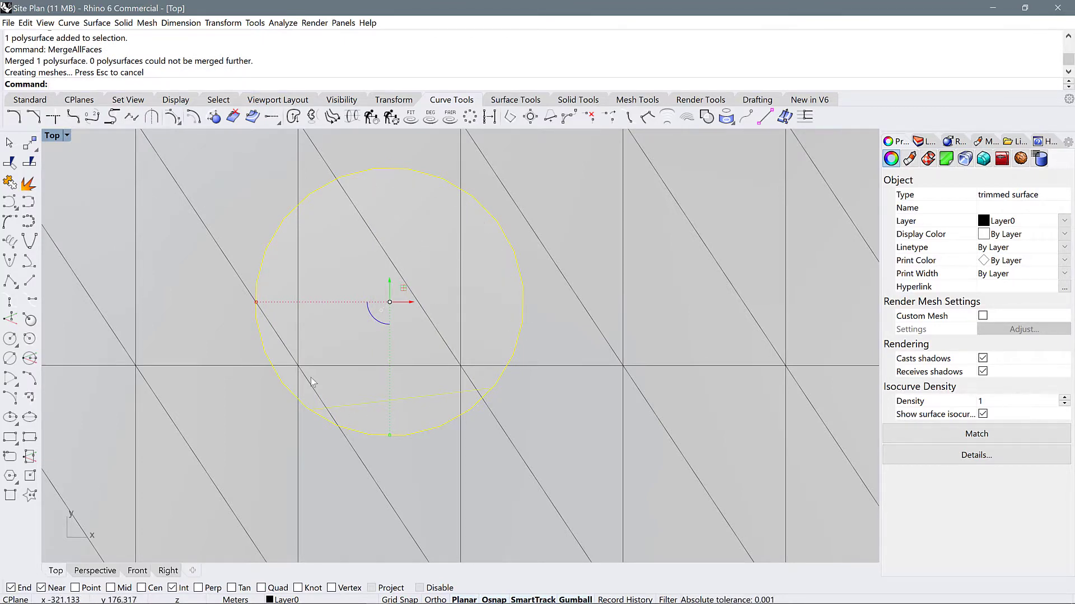
Convert the square mesh patch to NURBS with MeshToNURB and delete the original mesh.
{"action": "scroll", "coordinate": [363, 328], "scroll_direction": "down", "scroll_amount": 6}
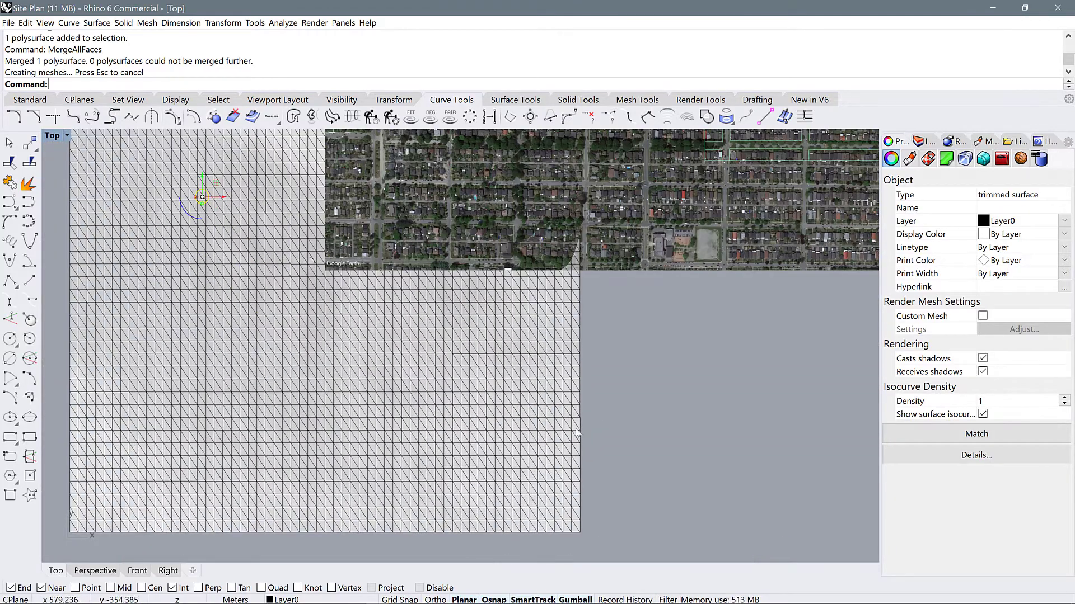
{"action": "scroll", "coordinate": [446, 529], "scroll_direction": "down", "scroll_amount": 2}
{"action": "scroll", "coordinate": [362, 482], "scroll_direction": "up", "scroll_amount": 6}
{"action": "left_click_drag", "start_coordinate": [362, 480], "coordinate": [560, 250]}
{"action": "scroll", "coordinate": [501, 342], "scroll_direction": "up", "scroll_amount": 5}
{"action": "scroll", "coordinate": [502, 338], "scroll_direction": "up", "scroll_amount": 2}
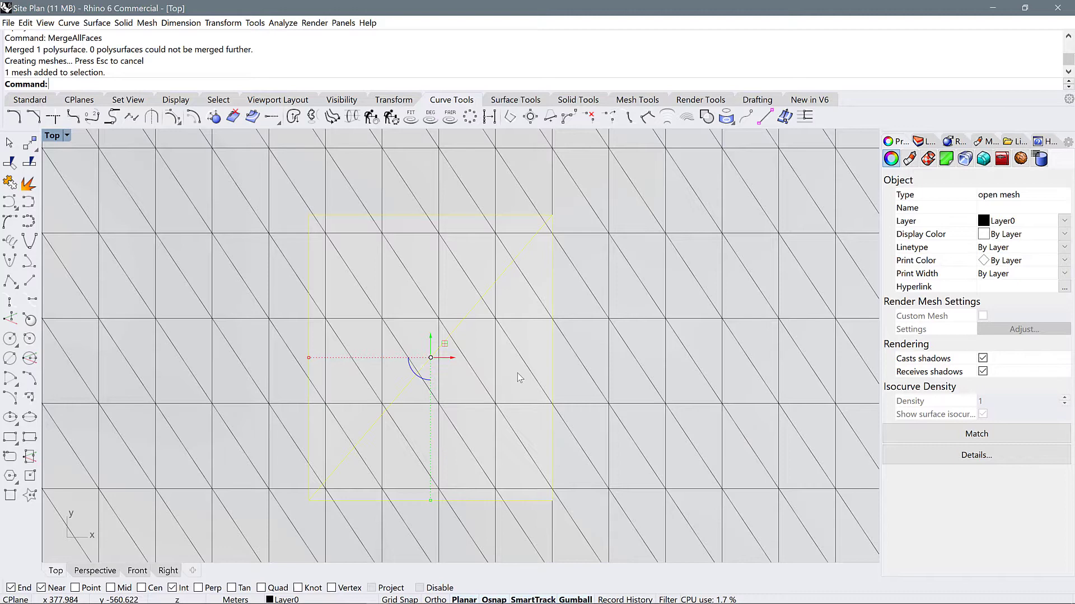
{"action": "type", "text": "MeshToNURB"}
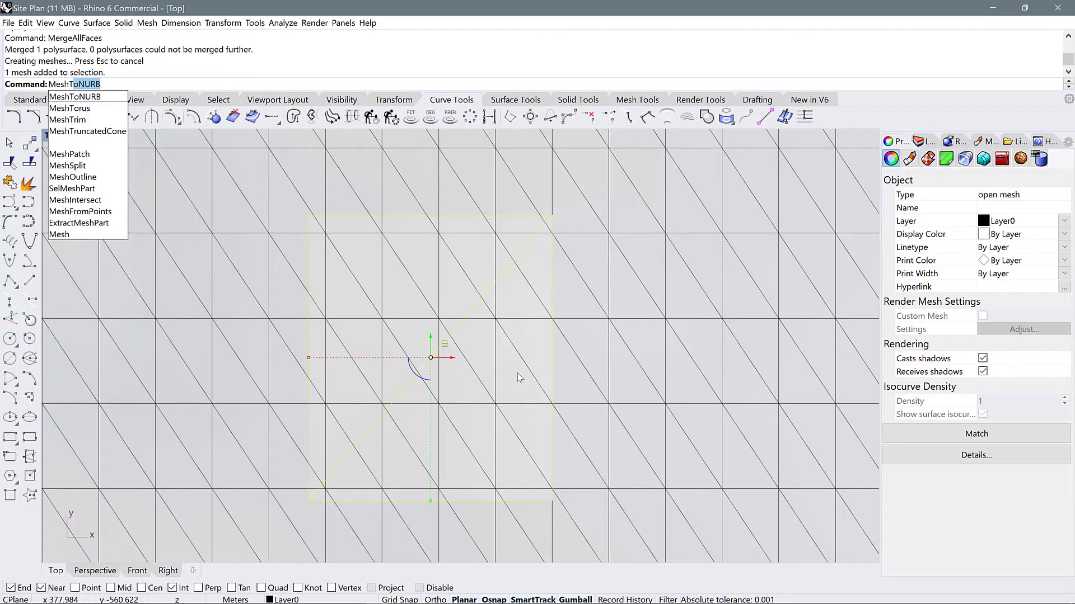
{"action": "key", "text": "Return"}
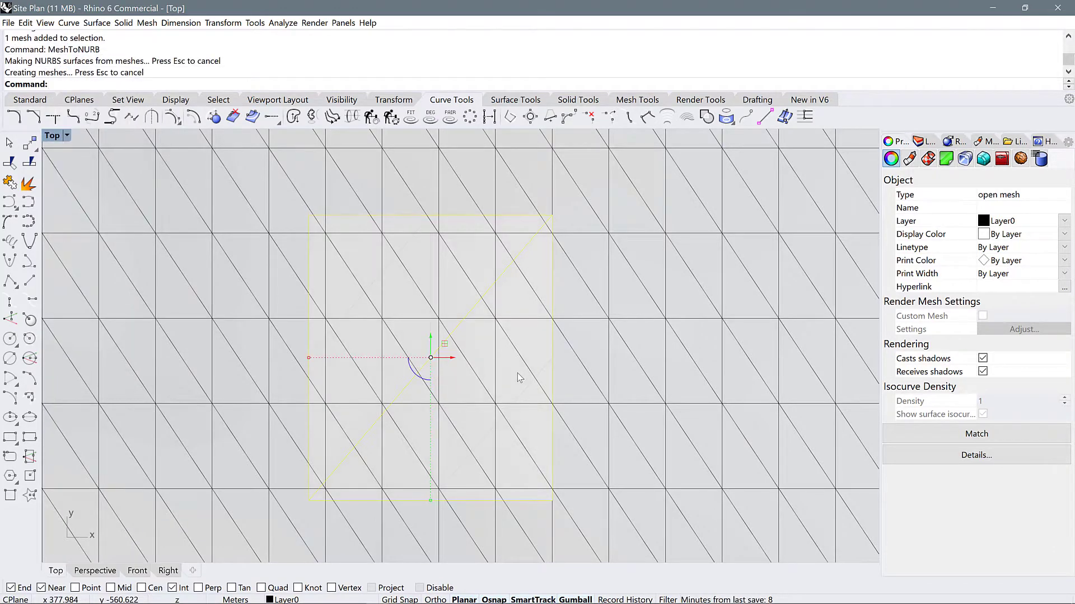
{"action": "key", "text": "Delete"}
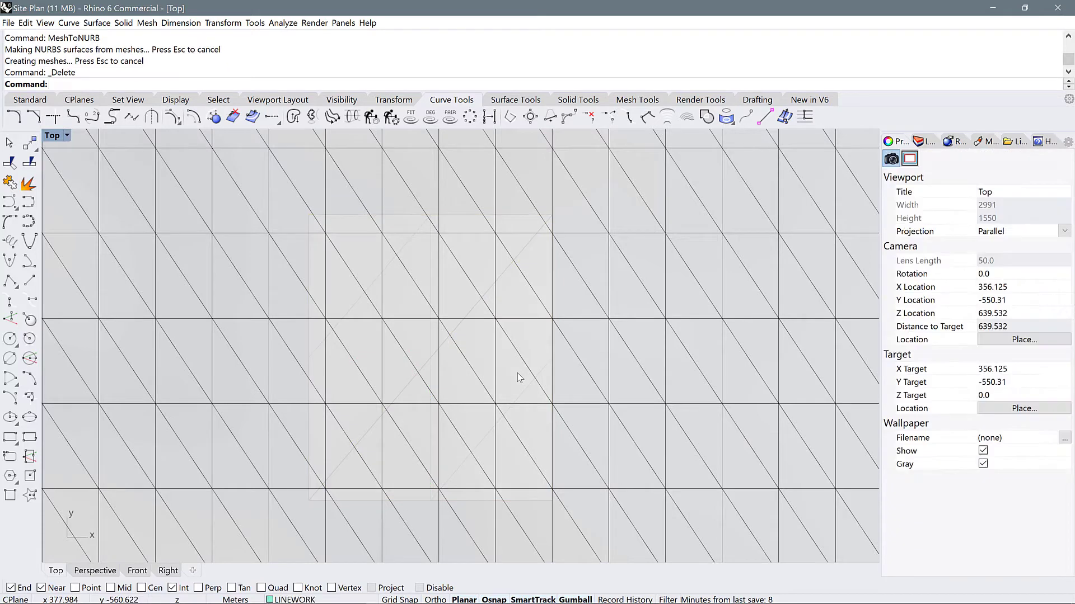
Select the converted square polysurface and merge its faces with MergeAllFaces.
{"action": "scroll", "coordinate": [384, 301], "scroll_direction": "down", "scroll_amount": 3}
{"action": "left_click_drag", "start_coordinate": [314, 477], "coordinate": [496, 230]}
{"action": "scroll", "coordinate": [404, 287], "scroll_direction": "up", "scroll_amount": 5}
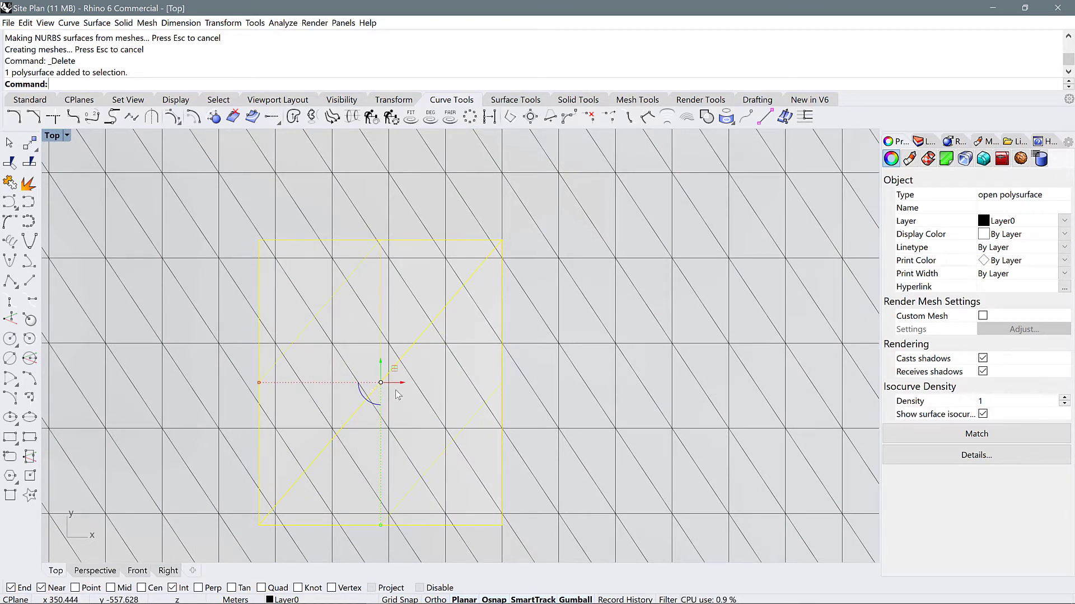
{"action": "type", "text": "MergeAllFaces"}
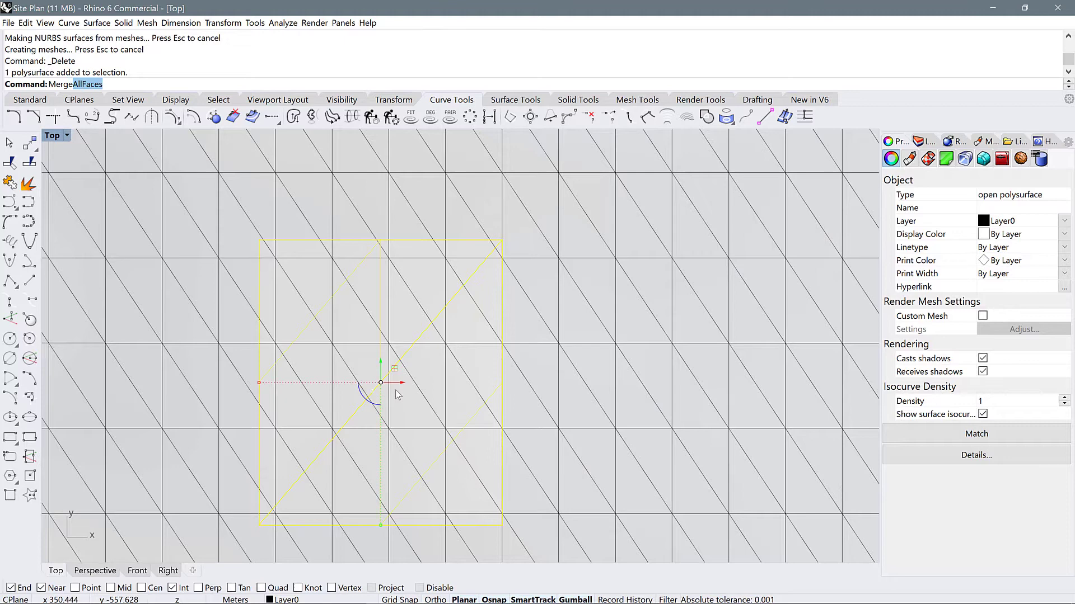
{"action": "key", "text": "Return"}
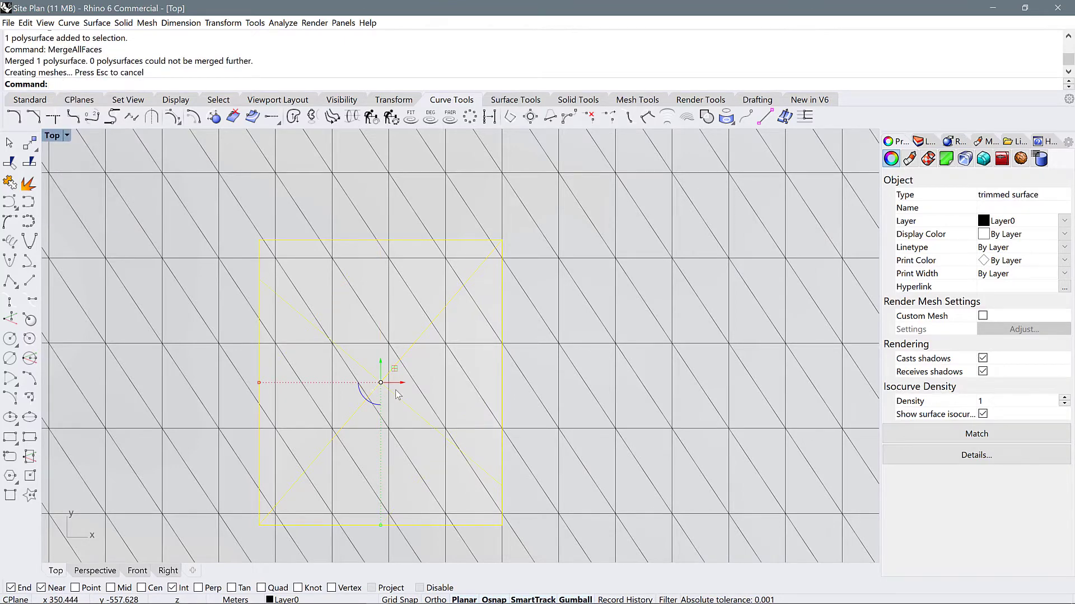
{"action": "right_click_drag", "start_coordinate": [395, 393], "coordinate": [405, 331]}
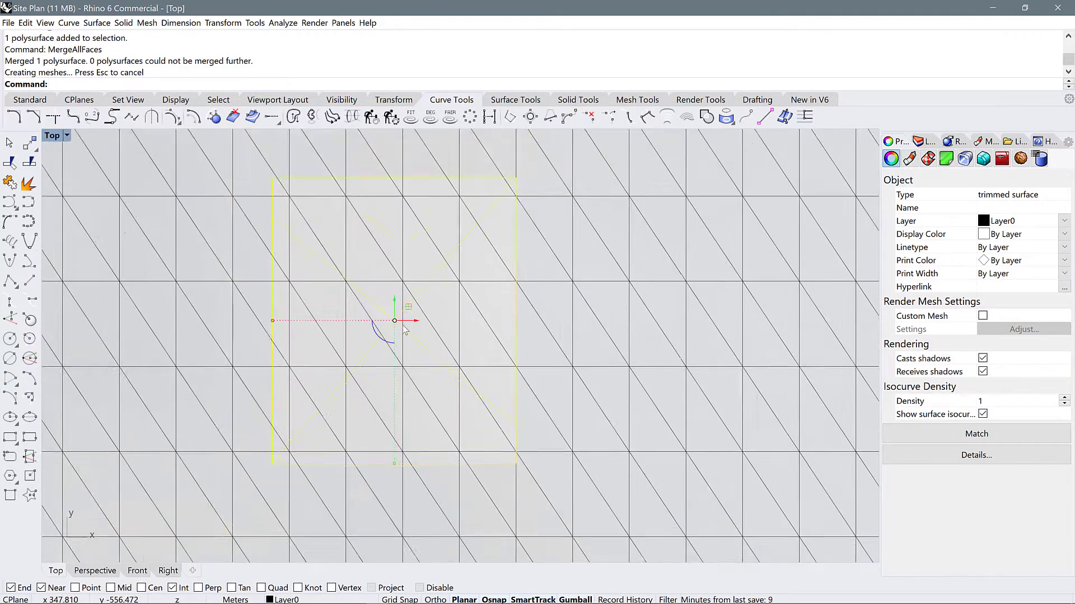
{"action": "scroll", "coordinate": [405, 331], "scroll_direction": "down", "scroll_amount": 2}
{"action": "scroll", "coordinate": [389, 367], "scroll_direction": "down", "scroll_amount": 6}
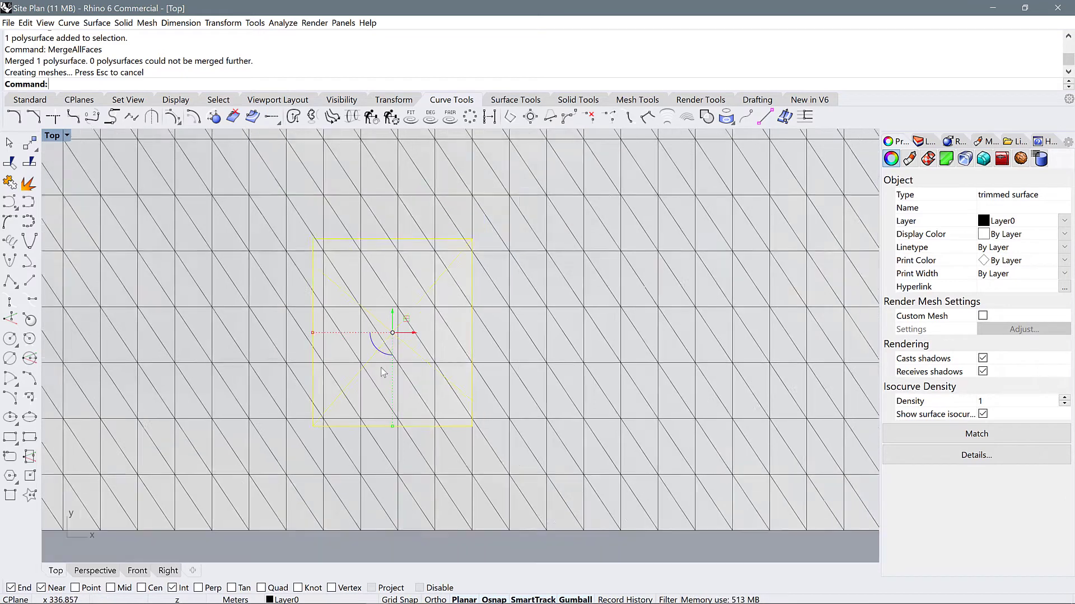
{"action": "left_click", "coordinate": [525, 416]}
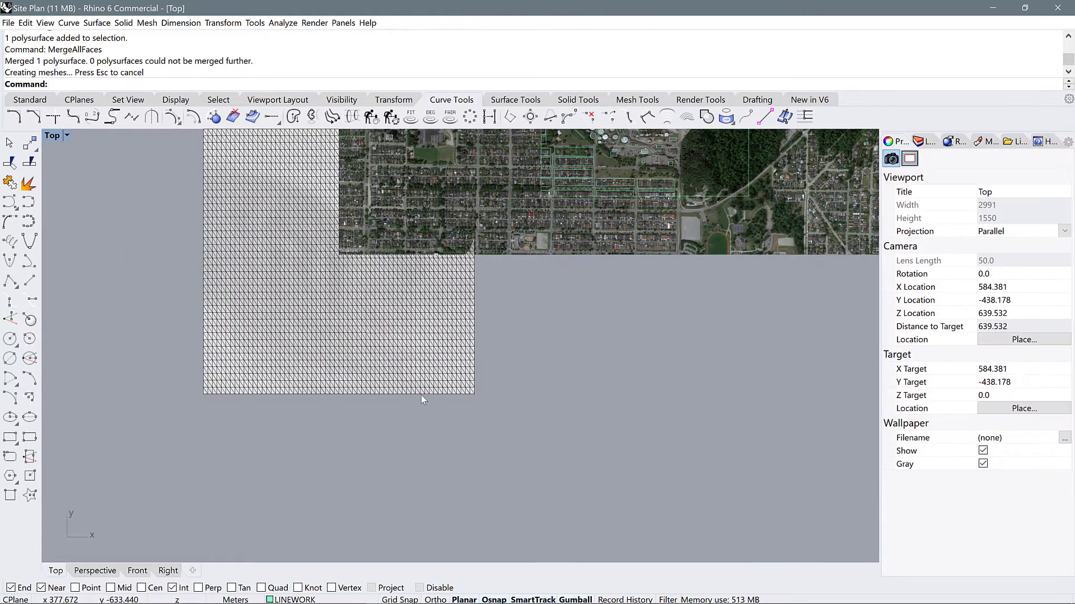
{"action": "scroll", "coordinate": [341, 320], "scroll_direction": "down", "scroll_amount": 2}
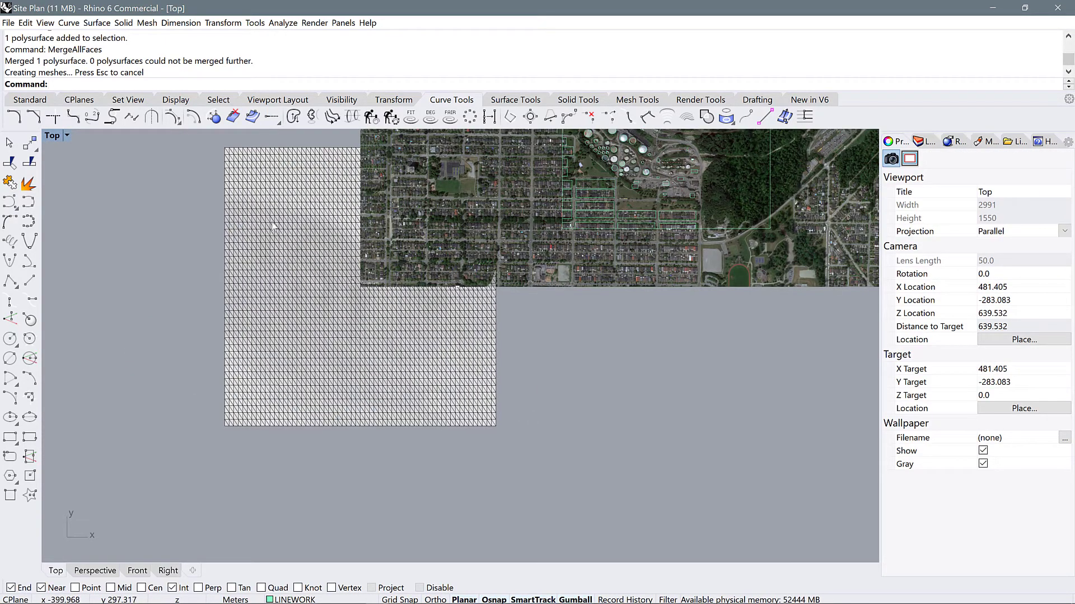
{"action": "scroll", "coordinate": [393, 375], "scroll_direction": "down", "scroll_amount": 2}
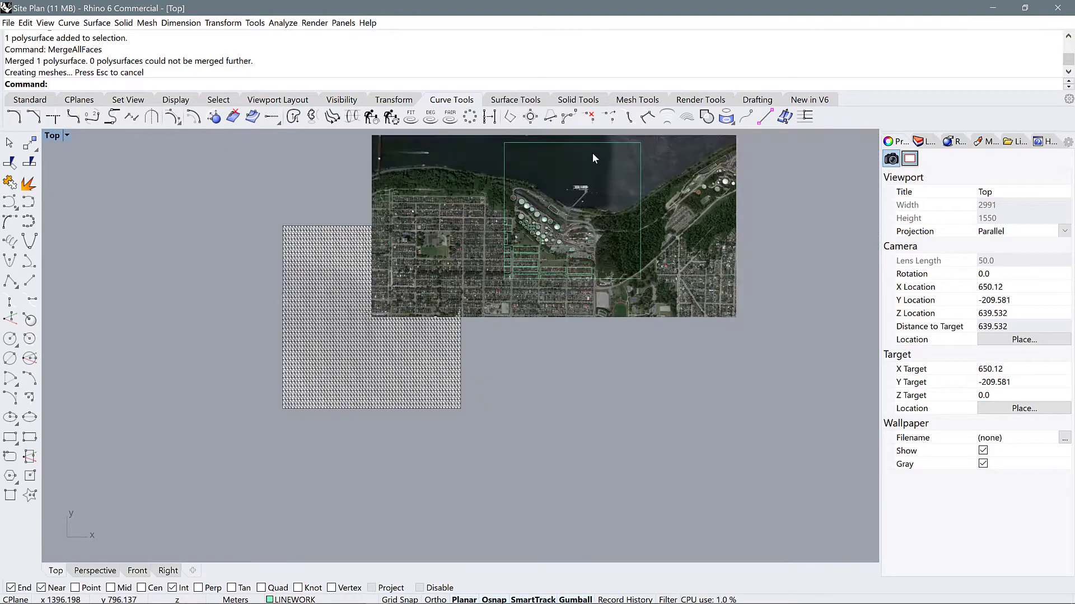
{"action": "scroll", "coordinate": [321, 303], "scroll_direction": "up", "scroll_amount": 2}
{"action": "left_click_drag", "start_coordinate": [216, 234], "coordinate": [360, 360]}
{"action": "scroll", "coordinate": [319, 294], "scroll_direction": "up", "scroll_amount": 5}
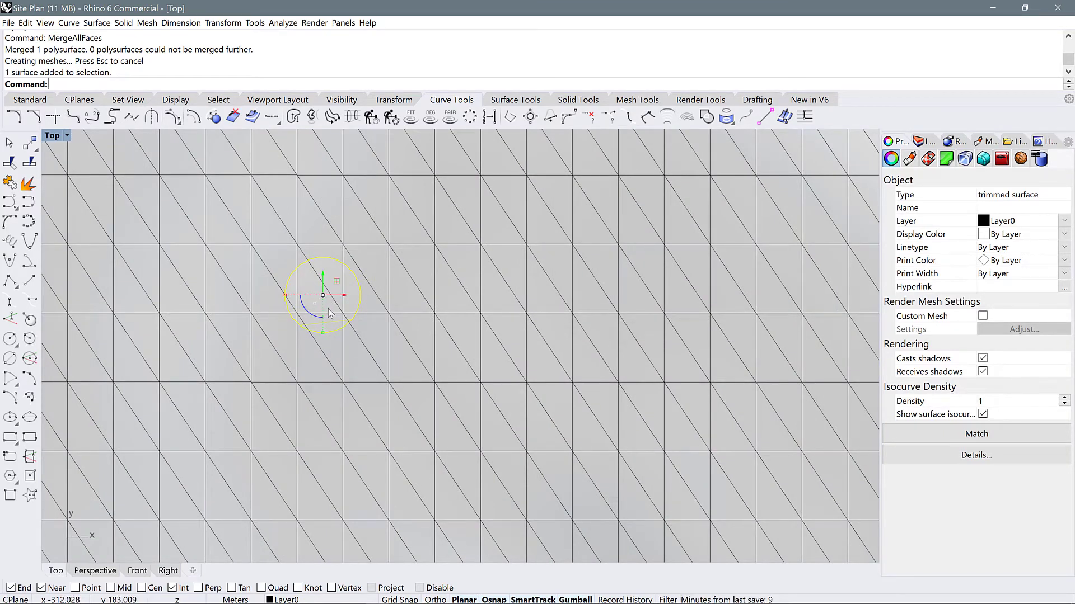
{"action": "scroll", "coordinate": [276, 305], "scroll_direction": "down", "scroll_amount": 4}
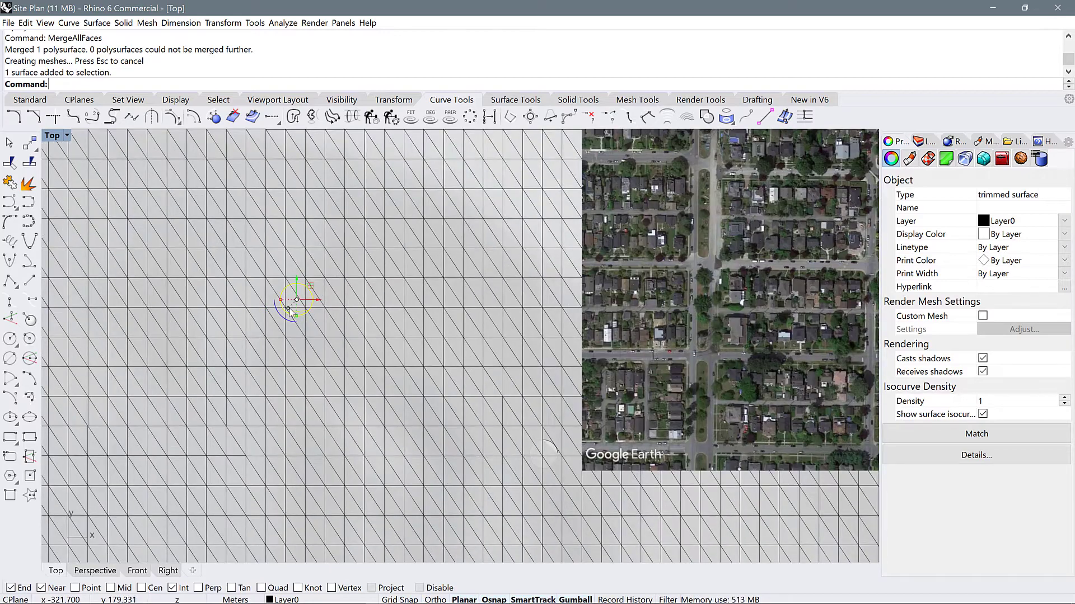
{"action": "scroll", "coordinate": [271, 317], "scroll_direction": "down", "scroll_amount": 5}
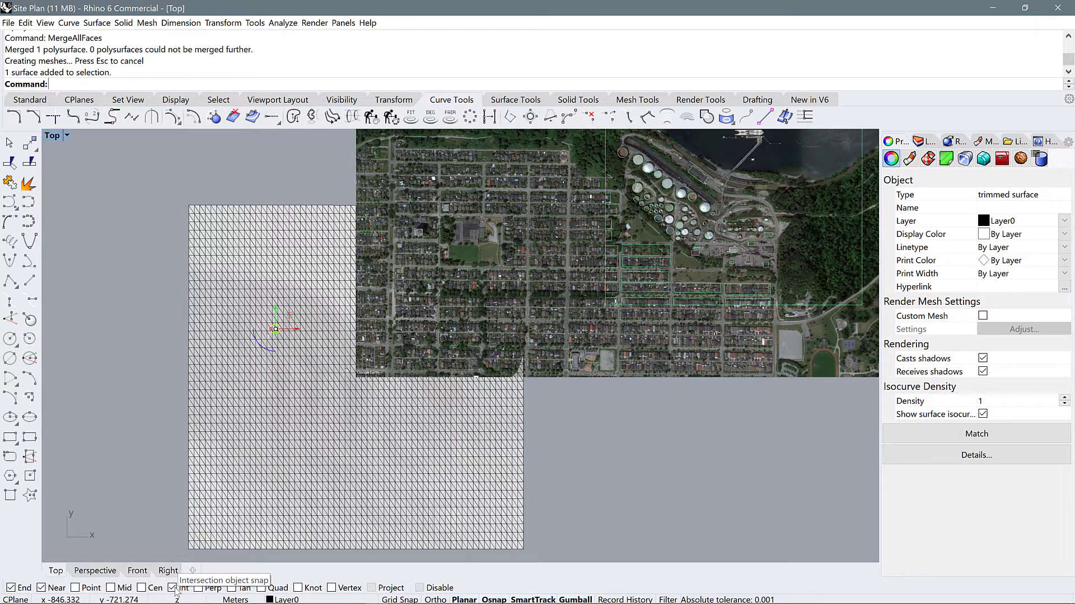
Turn off End, Near and Int object snaps and turn on Cen.
{"action": "left_click", "coordinate": [11, 587]}
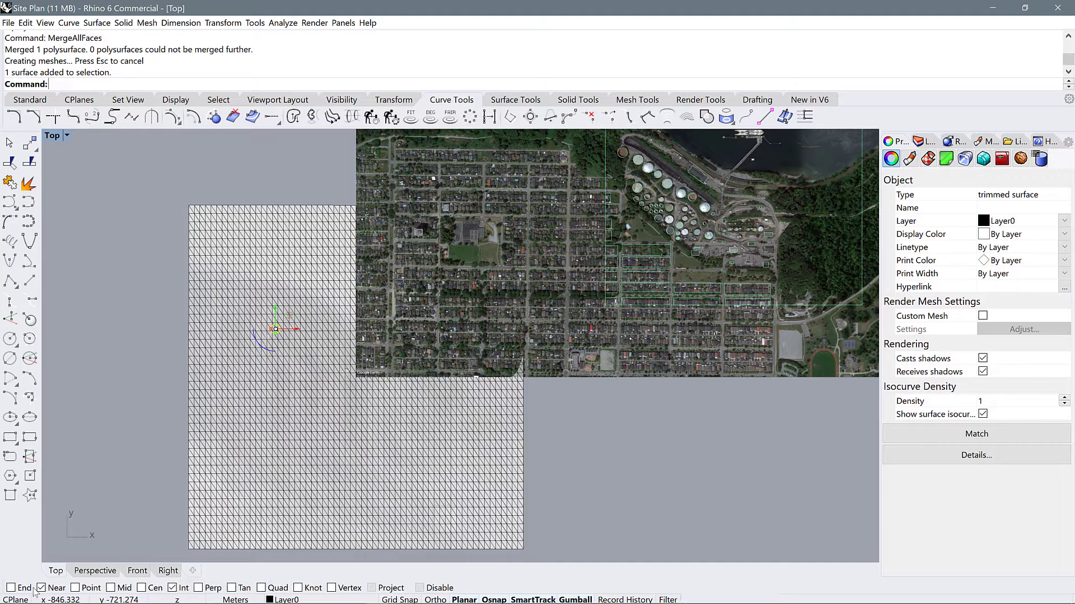
{"action": "left_click", "coordinate": [41, 588]}
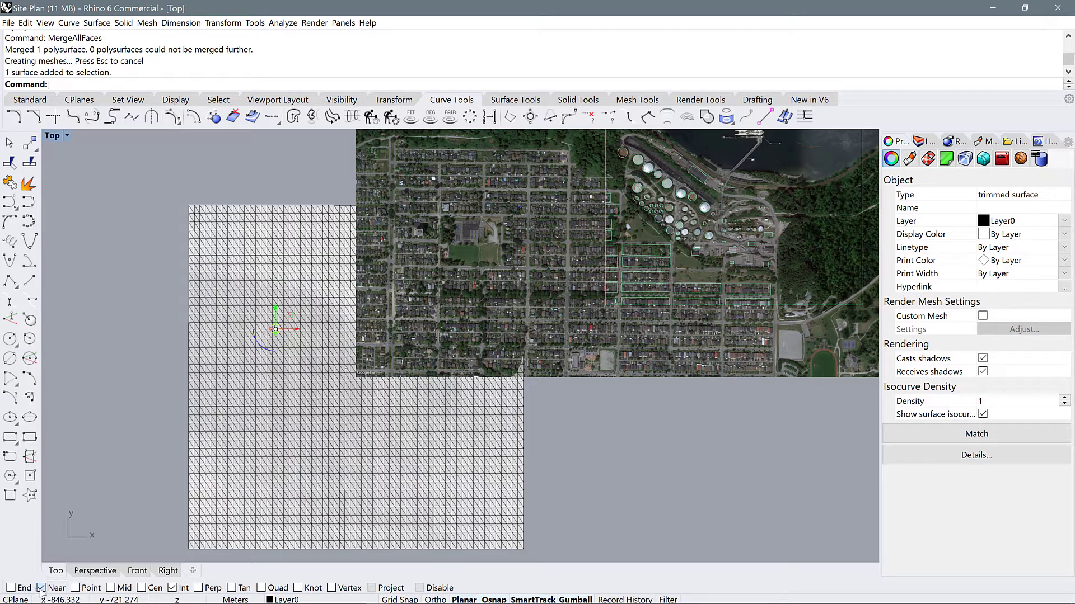
{"action": "left_click", "coordinate": [172, 588]}
{"action": "left_click", "coordinate": [141, 588]}
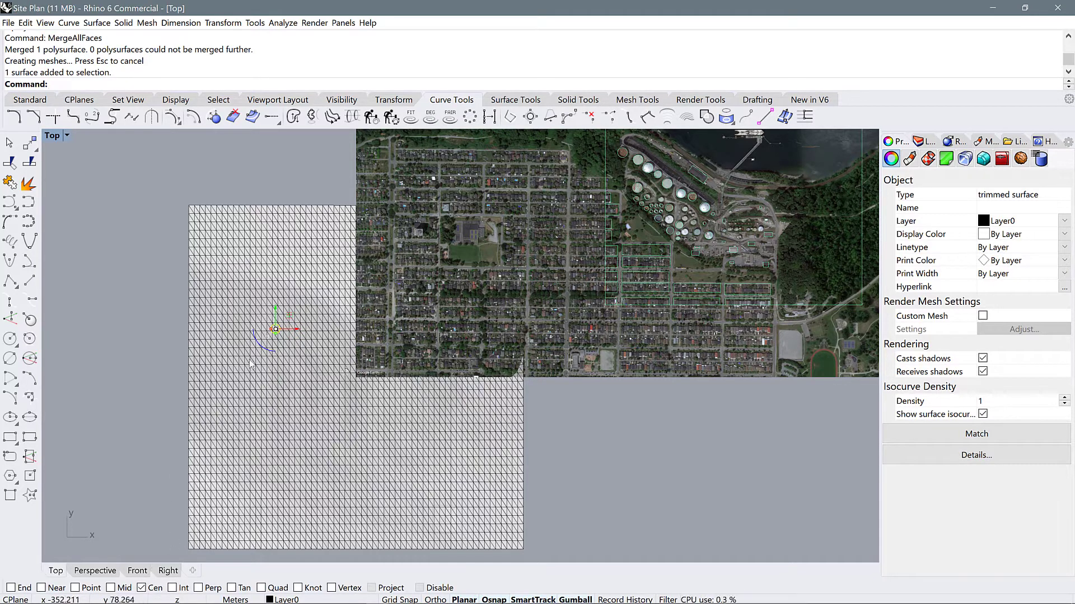
Window-select all the terrain surfaces and meshes.
{"action": "left_click", "coordinate": [152, 349]}
{"action": "scroll", "coordinate": [153, 350], "scroll_direction": "down", "scroll_amount": 4}
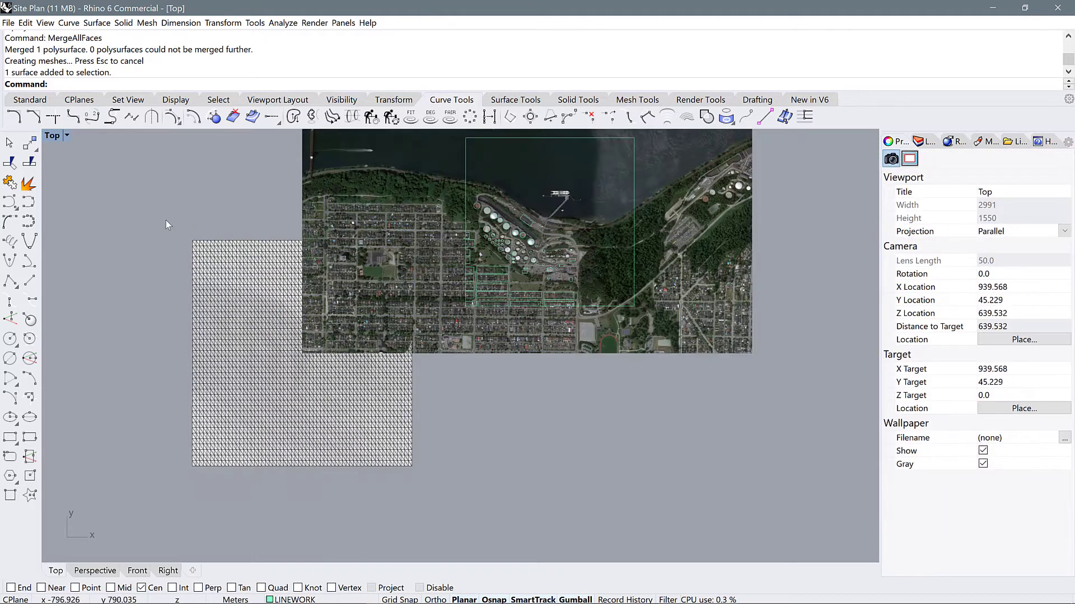
{"action": "left_click_drag", "start_coordinate": [166, 220], "coordinate": [425, 482]}
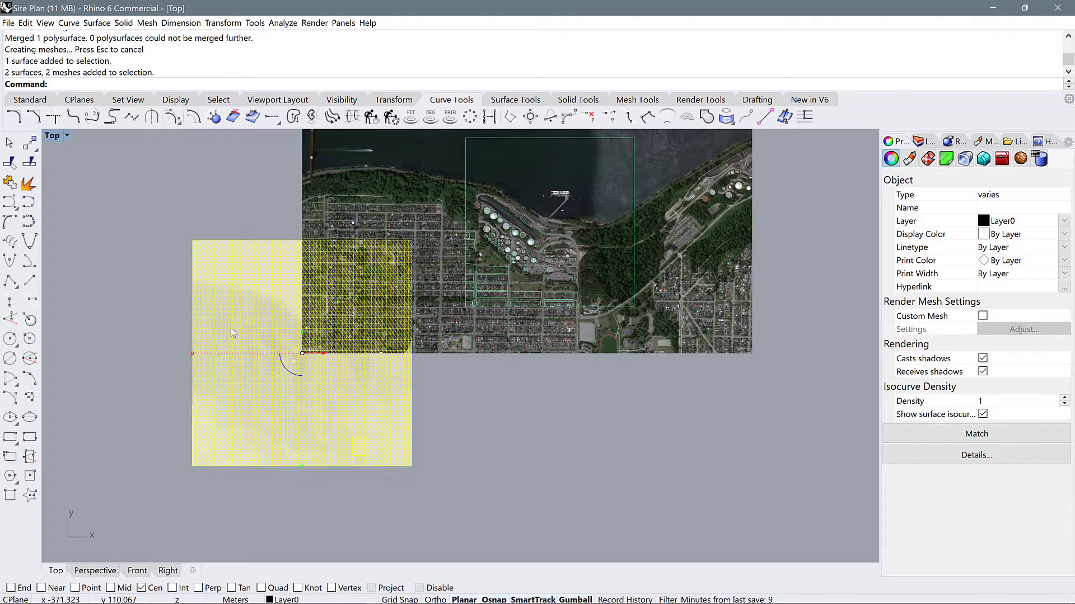
{"action": "scroll", "coordinate": [238, 328], "scroll_direction": "up", "scroll_amount": 5}
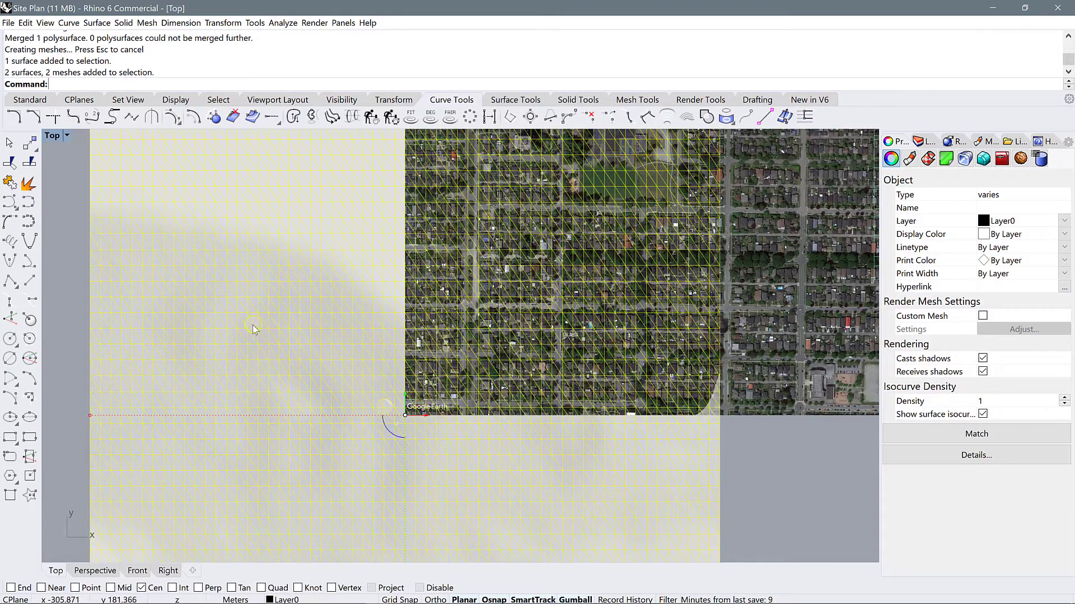
{"action": "scroll", "coordinate": [253, 327], "scroll_direction": "up", "scroll_amount": 5}
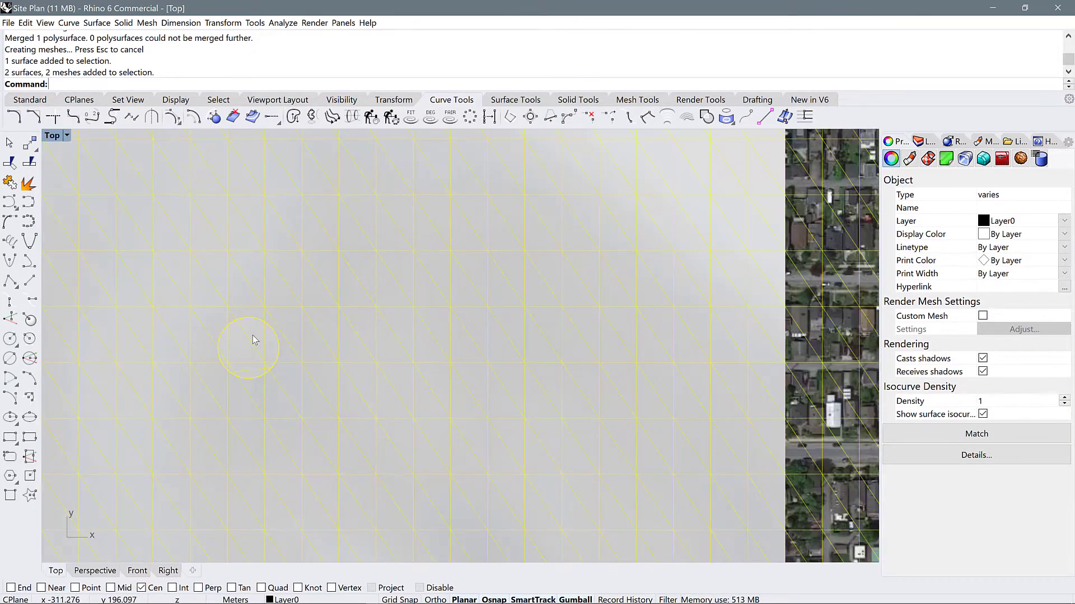
Move the terrain from the circle's centre to the storage tank's centre in the aerial.
{"action": "key", "text": "Return"}
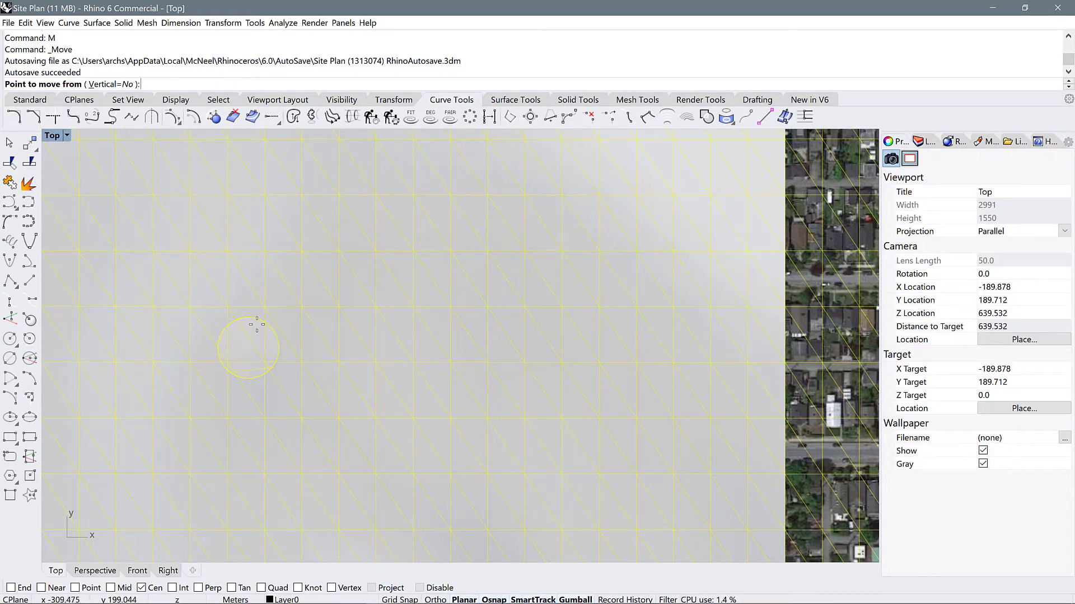
{"action": "left_click", "coordinate": [257, 320]}
{"action": "scroll", "coordinate": [184, 375], "scroll_direction": "down", "scroll_amount": 10}
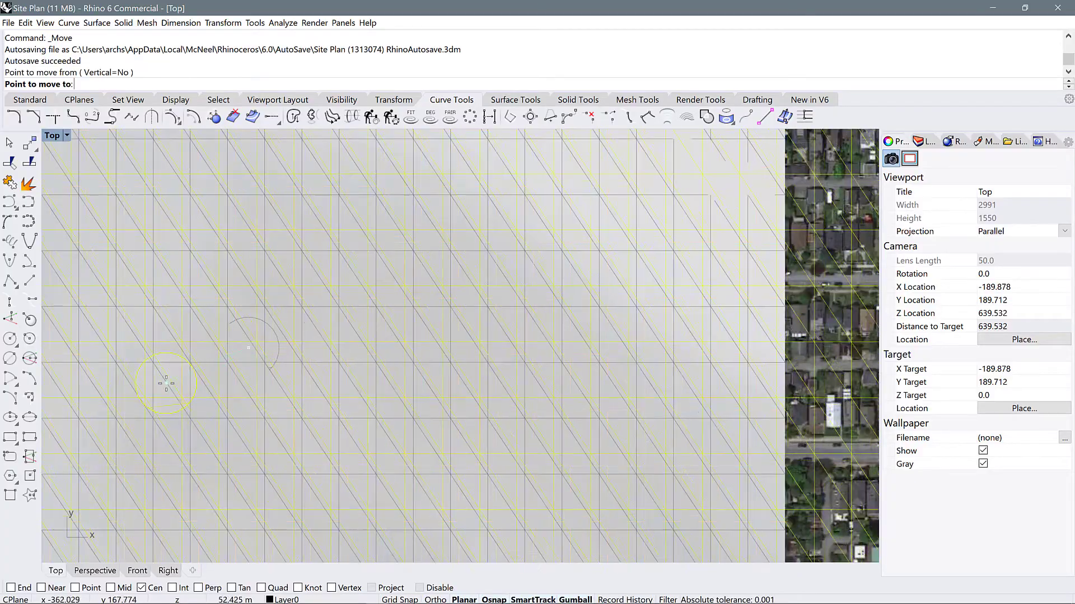
{"action": "scroll", "coordinate": [184, 375], "scroll_direction": "down", "scroll_amount": 5}
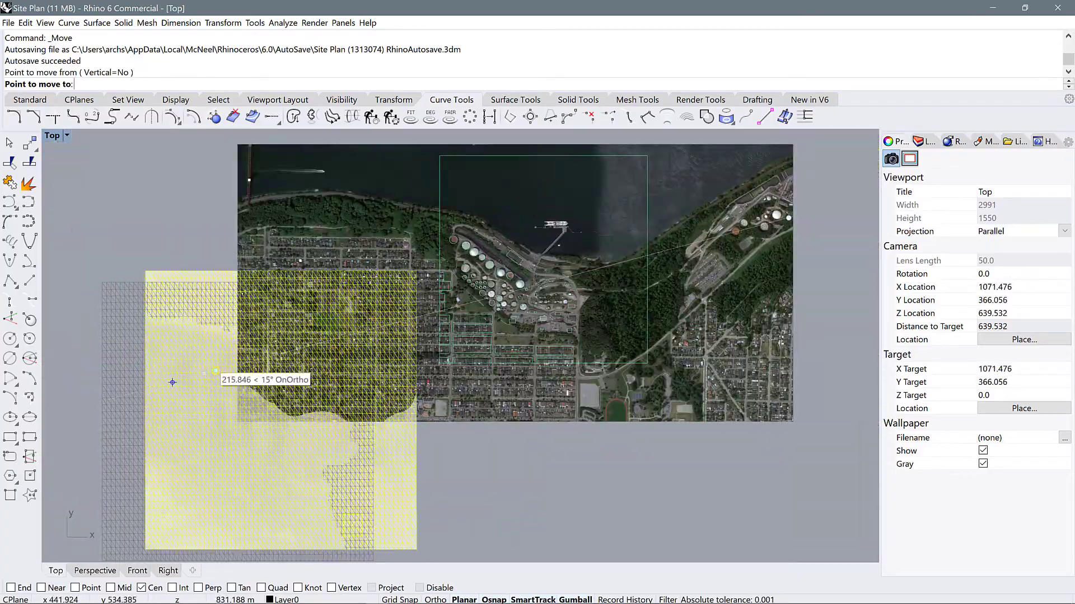
{"action": "scroll", "coordinate": [453, 234], "scroll_direction": "up", "scroll_amount": 8}
{"action": "scroll", "coordinate": [454, 234], "scroll_direction": "up", "scroll_amount": 10}
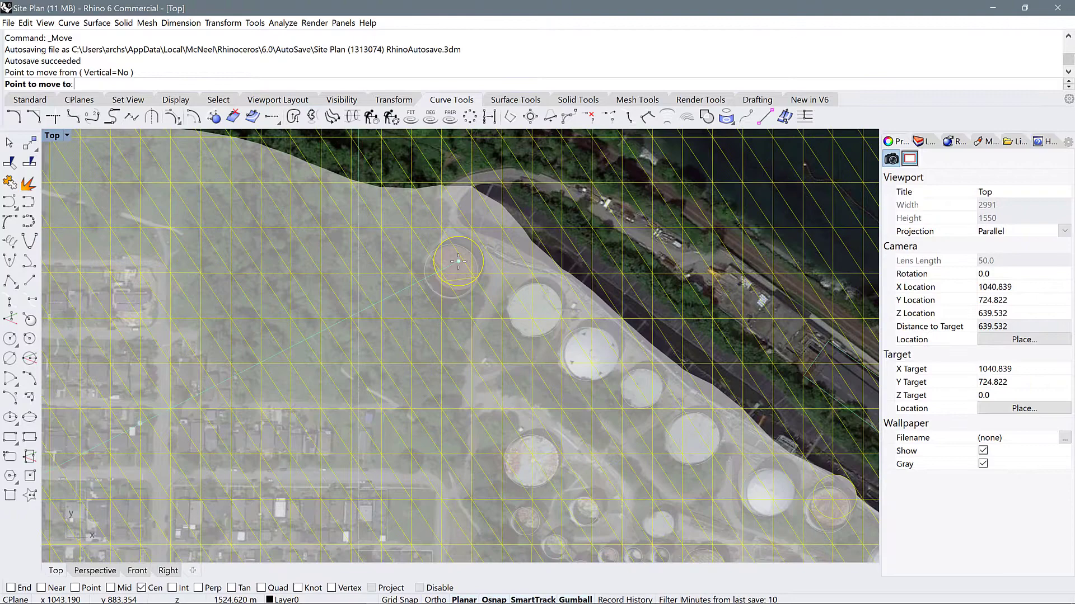
{"action": "scroll", "coordinate": [461, 246], "scroll_direction": "down", "scroll_amount": 2}
{"action": "scroll", "coordinate": [476, 218], "scroll_direction": "up", "scroll_amount": 2}
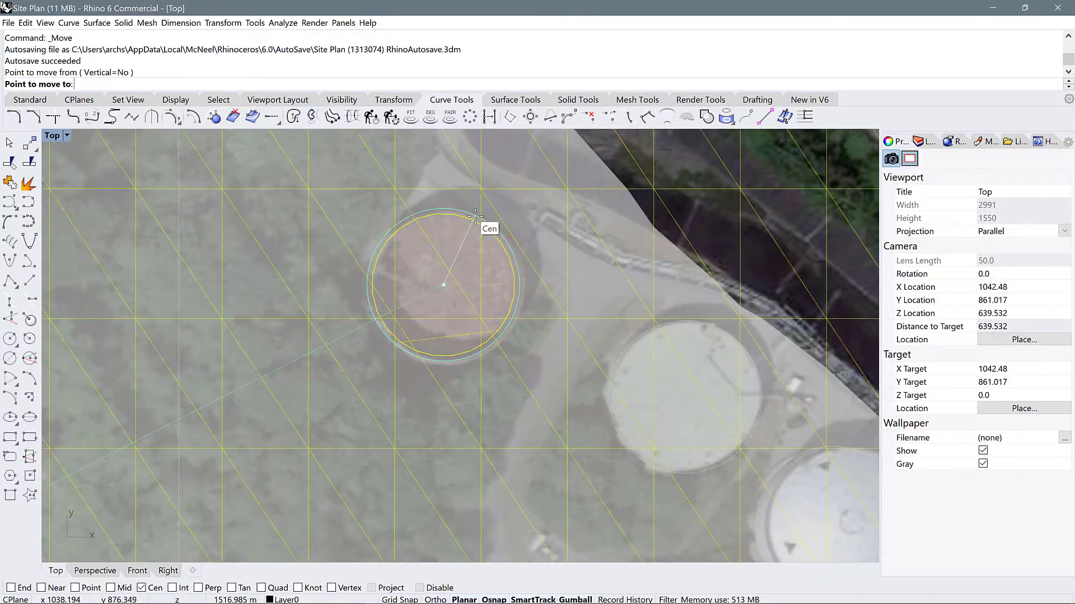
{"action": "scroll", "coordinate": [475, 218], "scroll_direction": "up", "scroll_amount": 2}
{"action": "scroll", "coordinate": [477, 216], "scroll_direction": "down", "scroll_amount": 2}
{"action": "left_click", "coordinate": [477, 216]}
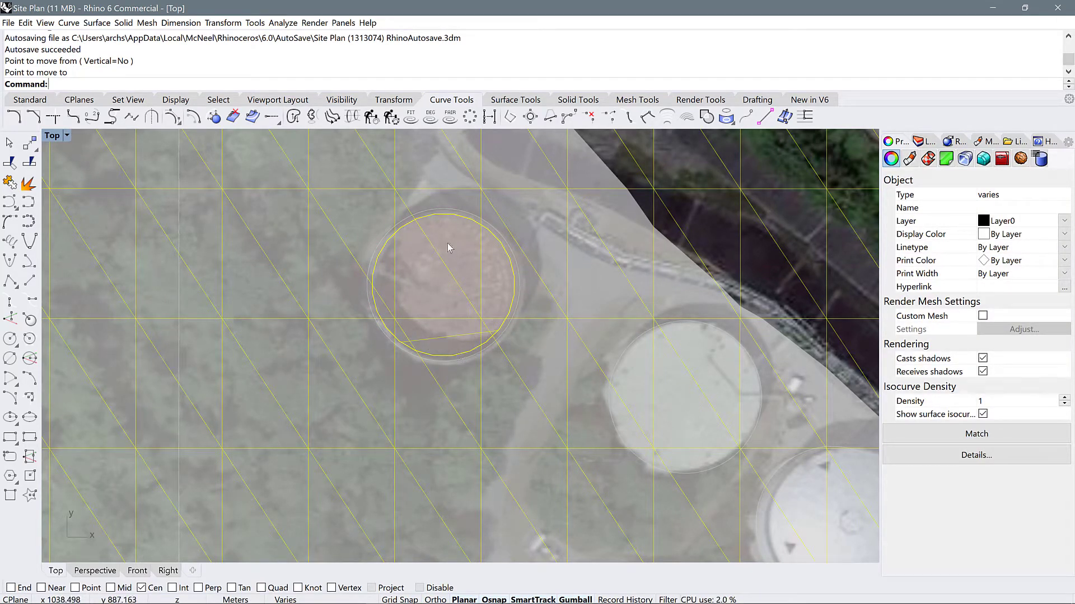
{"action": "scroll", "coordinate": [453, 256], "scroll_direction": "down", "scroll_amount": 10}
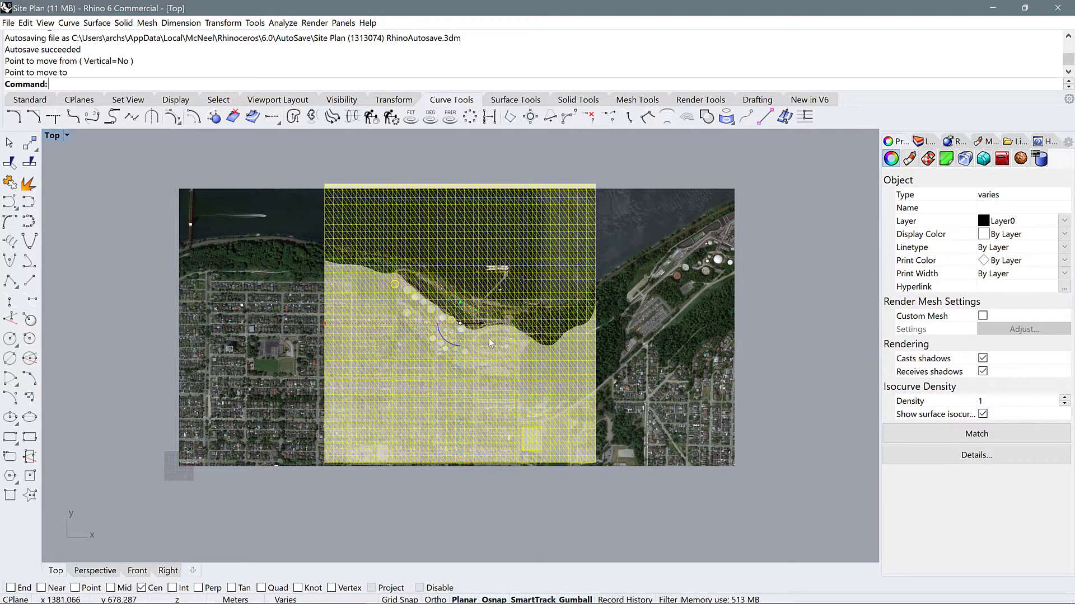
Undo the tank move and reselect both surfaces and both meshes.
{"action": "key", "text": "ctrl+z"}
{"action": "scroll", "coordinate": [448, 442], "scroll_direction": "up", "scroll_amount": 3}
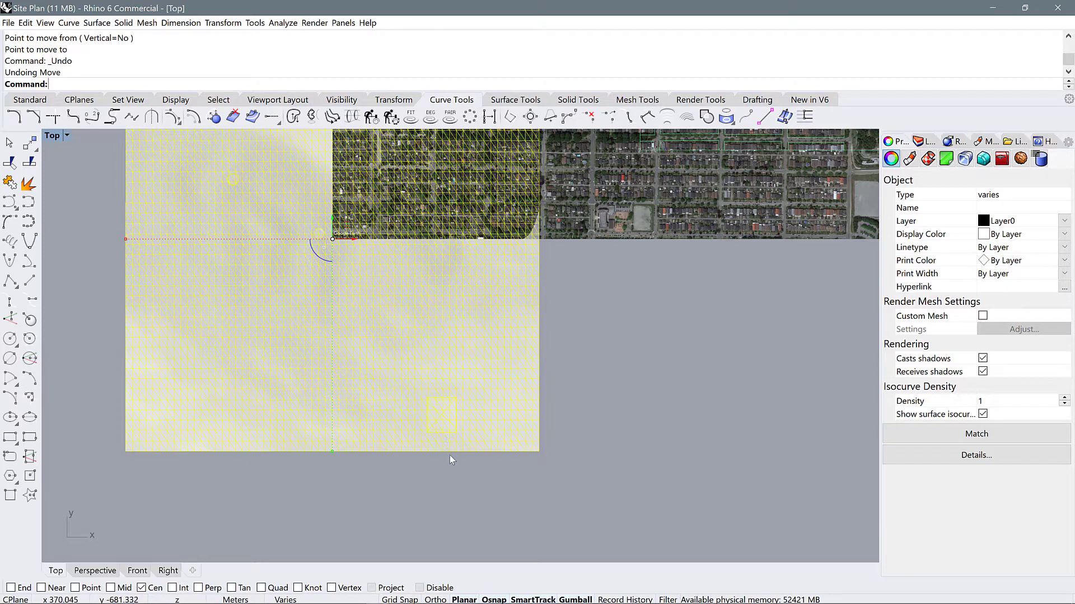
{"action": "left_click", "coordinate": [445, 486]}
{"action": "scroll", "coordinate": [415, 432], "scroll_direction": "down", "scroll_amount": 3}
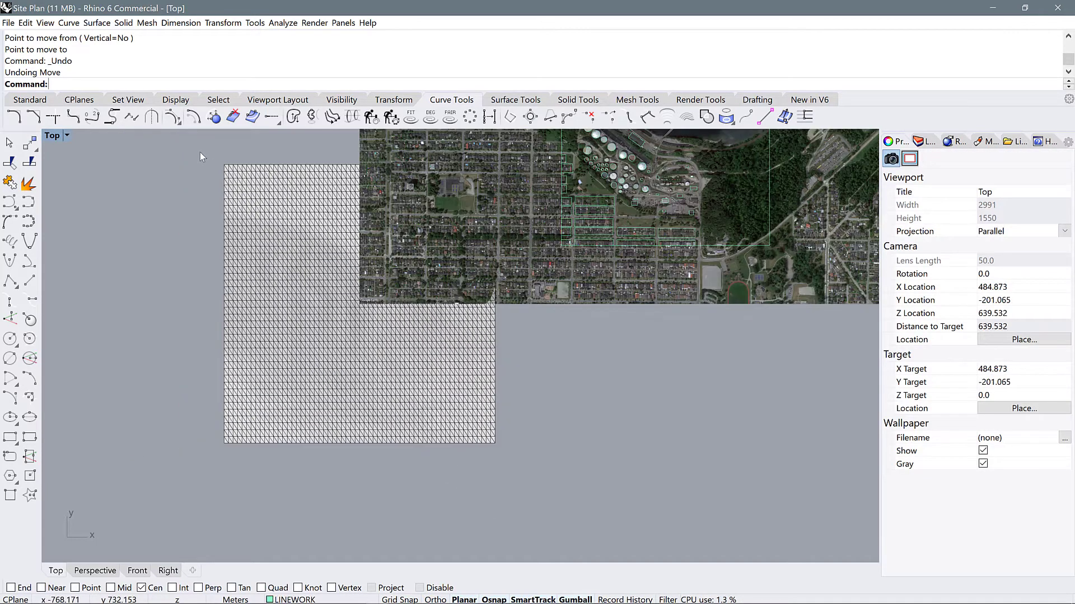
{"action": "left_click_drag", "start_coordinate": [202, 156], "coordinate": [515, 485]}
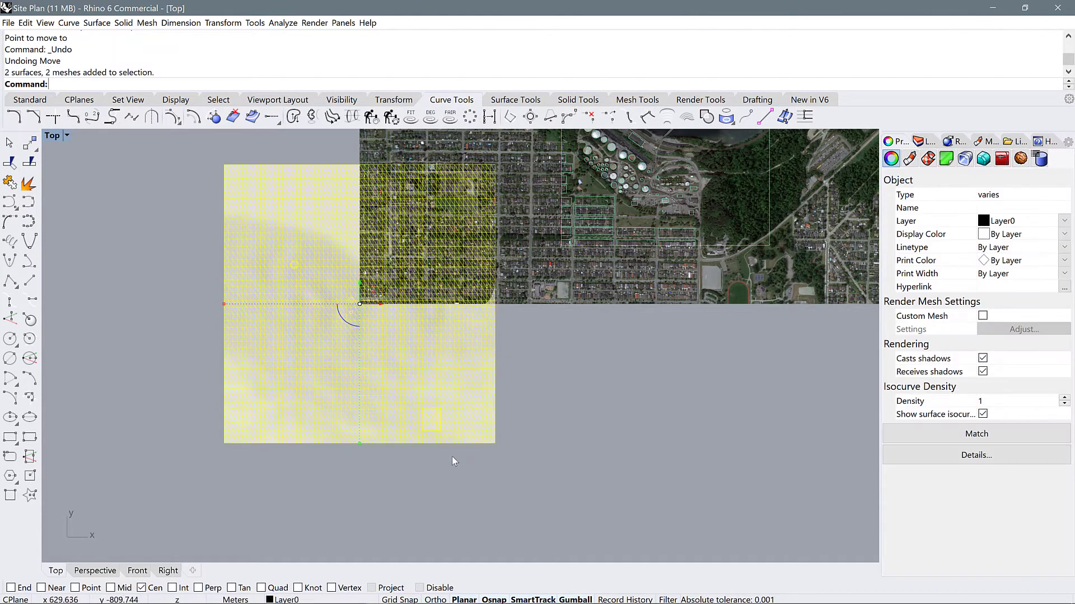
{"action": "scroll", "coordinate": [448, 414], "scroll_direction": "up", "scroll_amount": 10}
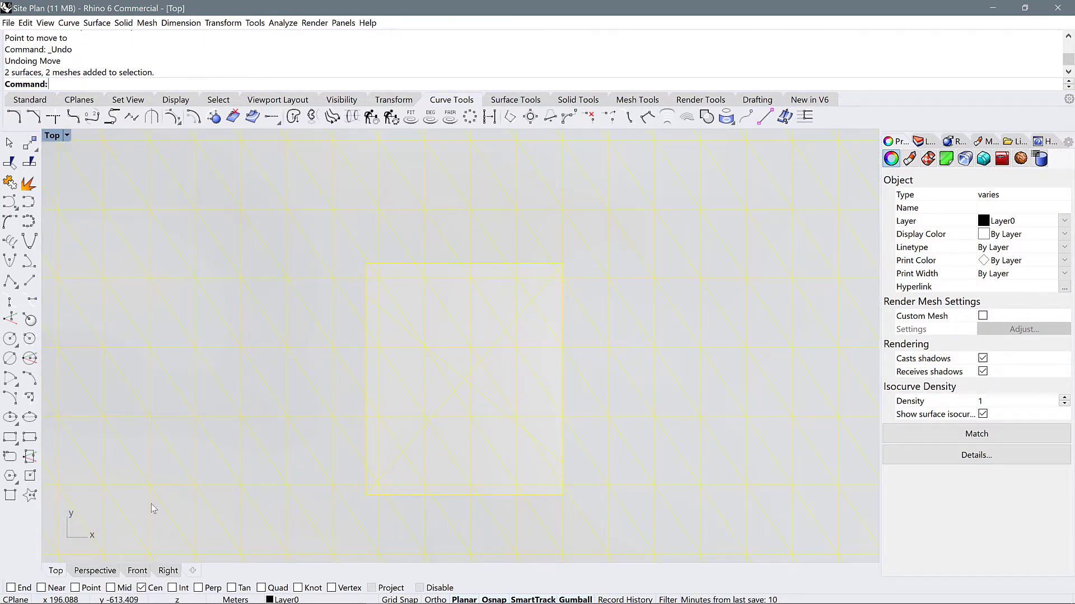
Switch osnap from Cen to End and move the terrain from the square's corner to the aerial field corner.
{"action": "left_click", "coordinate": [142, 588]}
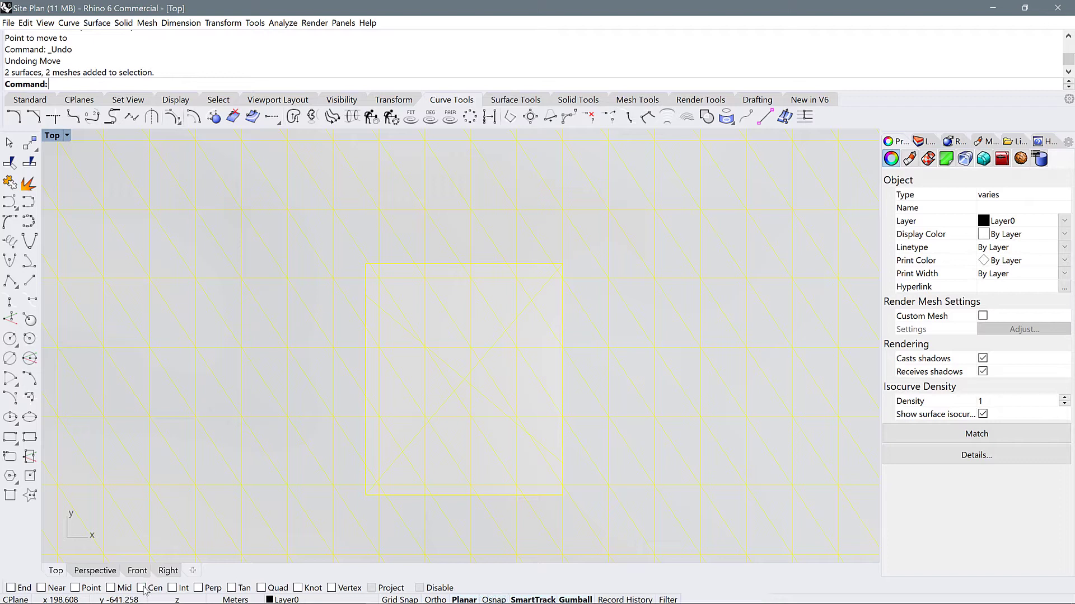
{"action": "left_click", "coordinate": [12, 587]}
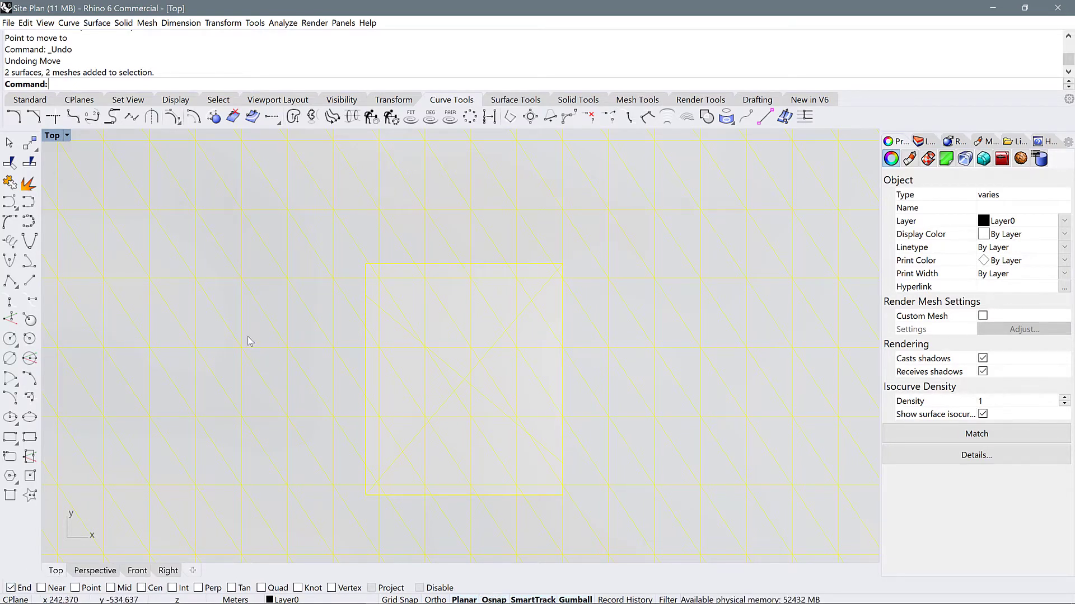
{"action": "type", "text": "M"}
{"action": "key", "text": "Return"}
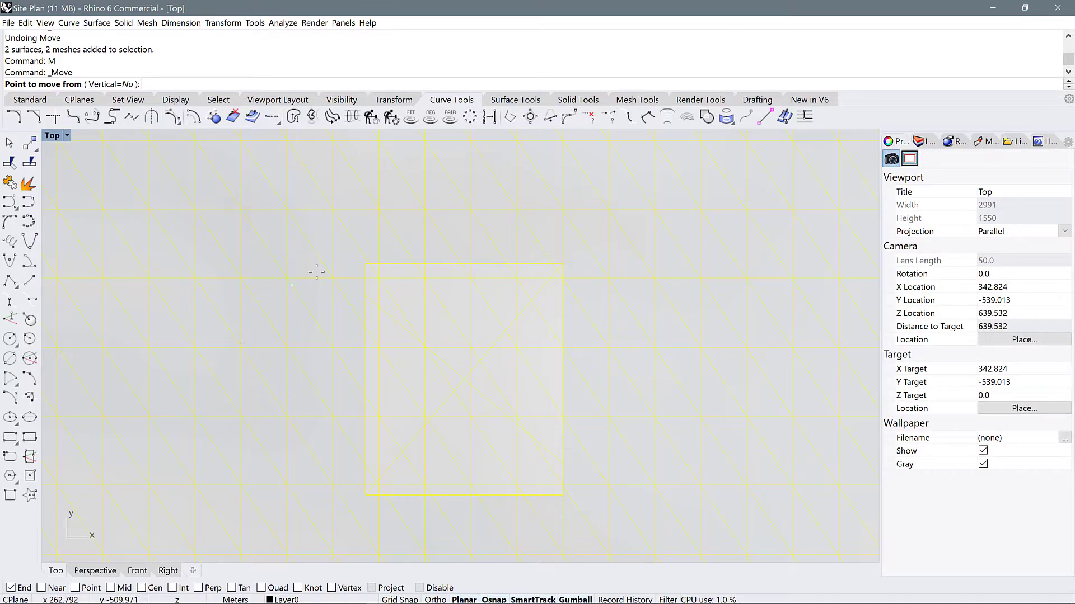
{"action": "left_click", "coordinate": [365, 264]}
{"action": "scroll", "coordinate": [366, 264], "scroll_direction": "down", "scroll_amount": 15}
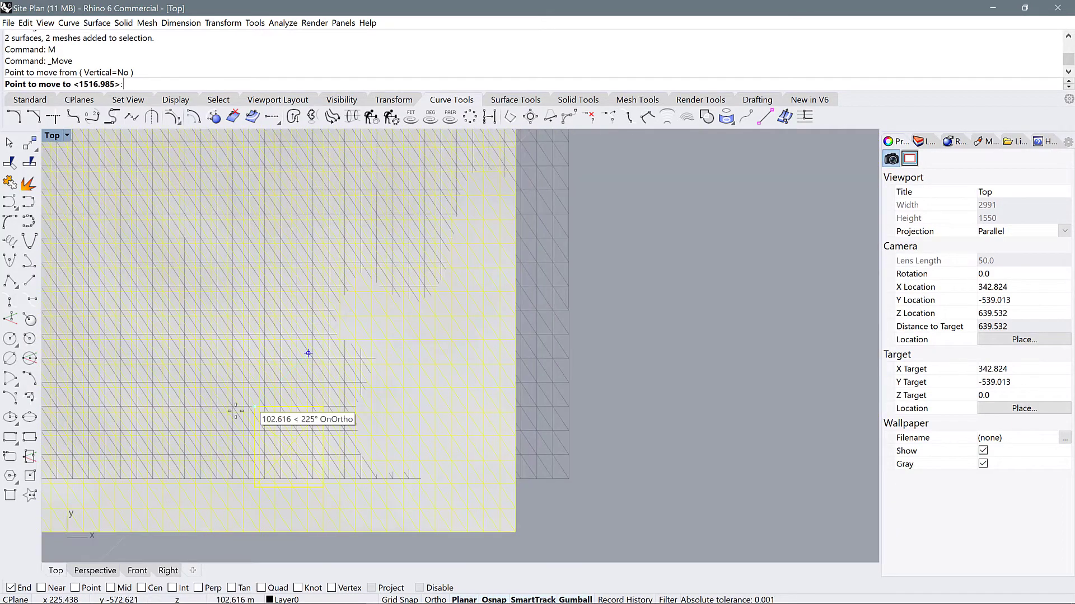
{"action": "scroll", "coordinate": [347, 345], "scroll_direction": "down", "scroll_amount": 3}
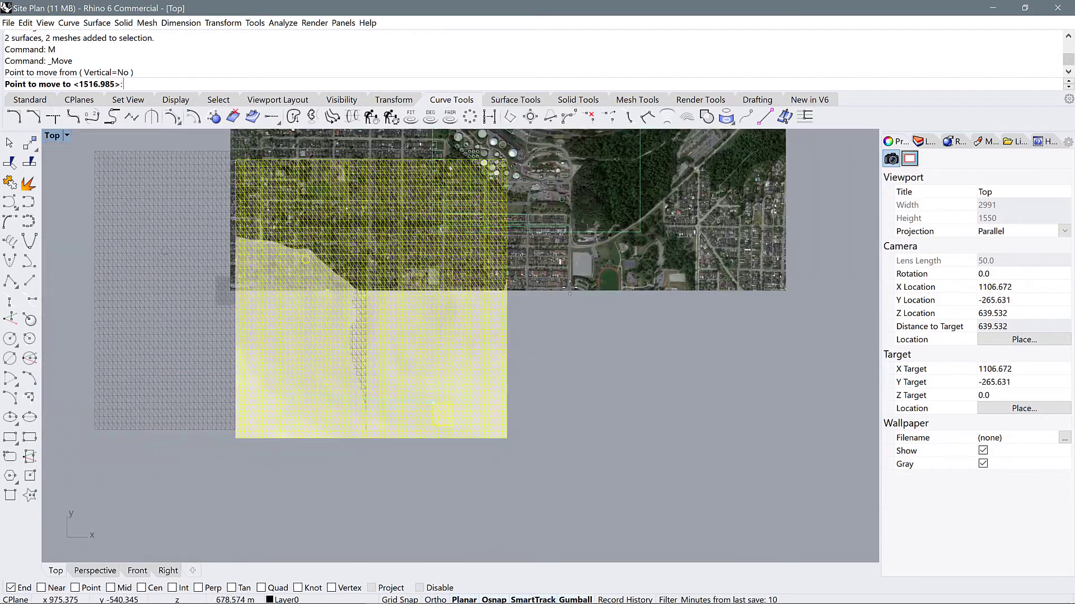
{"action": "scroll", "coordinate": [583, 244], "scroll_direction": "up", "scroll_amount": 5}
{"action": "scroll", "coordinate": [583, 245], "scroll_direction": "up", "scroll_amount": 12}
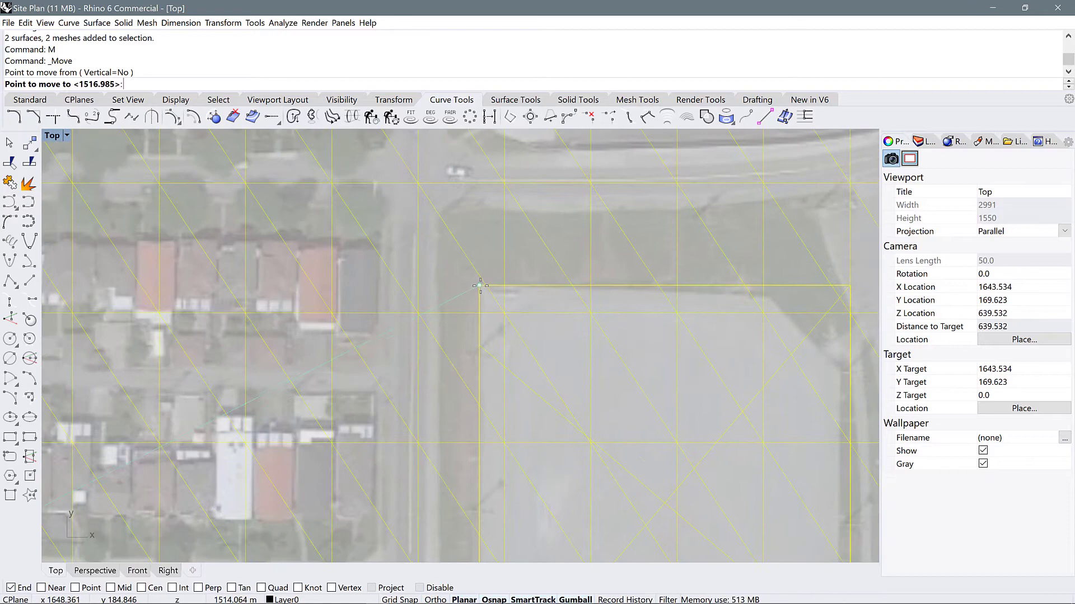
{"action": "left_click", "coordinate": [481, 287]}
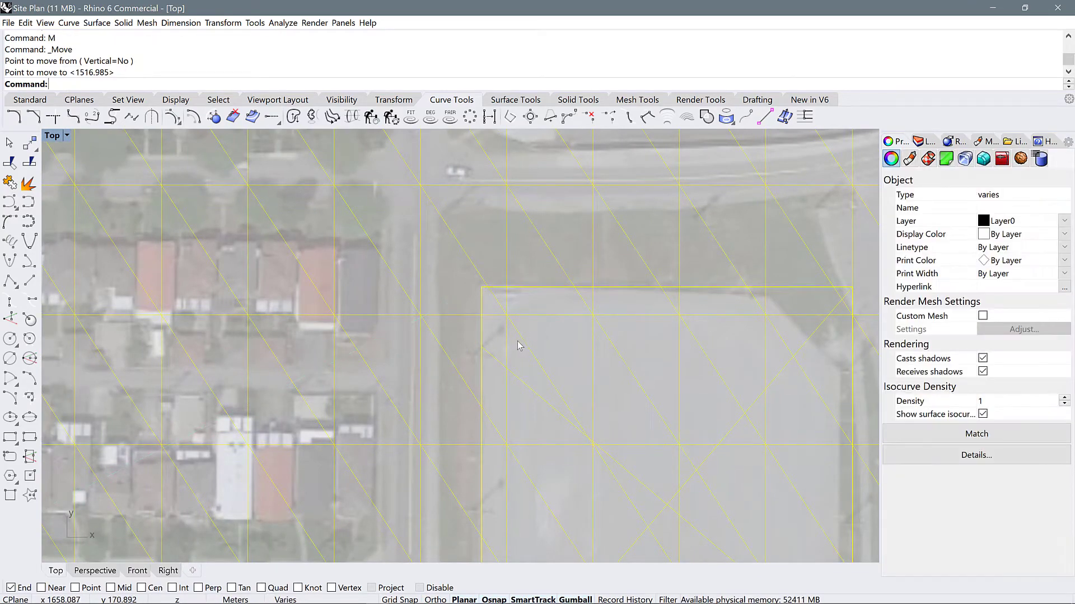
{"action": "scroll", "coordinate": [516, 343], "scroll_direction": "down", "scroll_amount": 10}
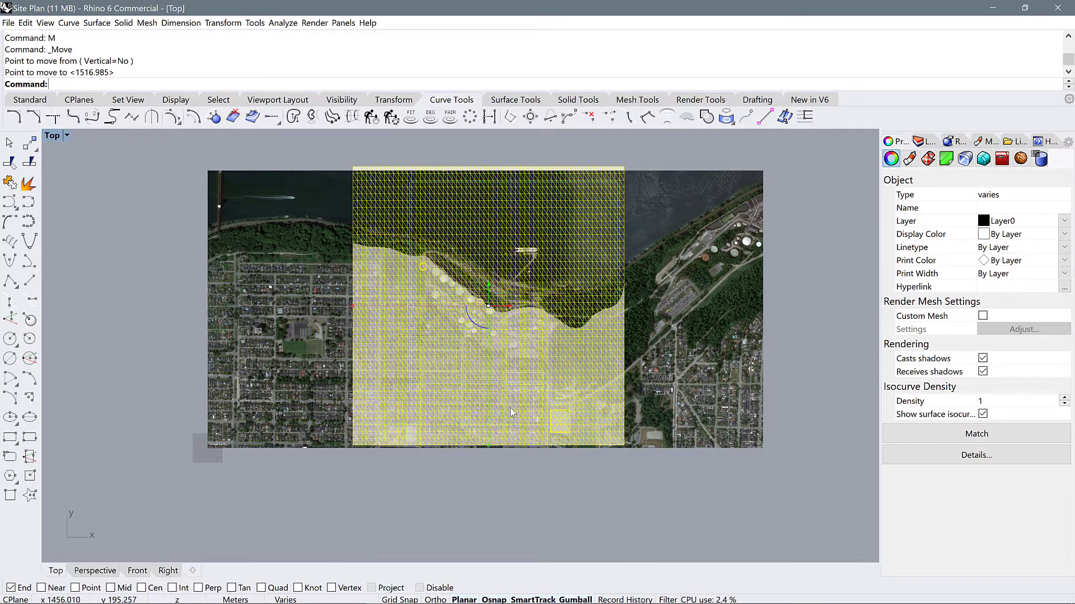
Clear the selection in the Top viewport and zoom to check the terrain mesh follows the waterfront shoreline.
{"action": "left_click", "coordinate": [605, 477]}
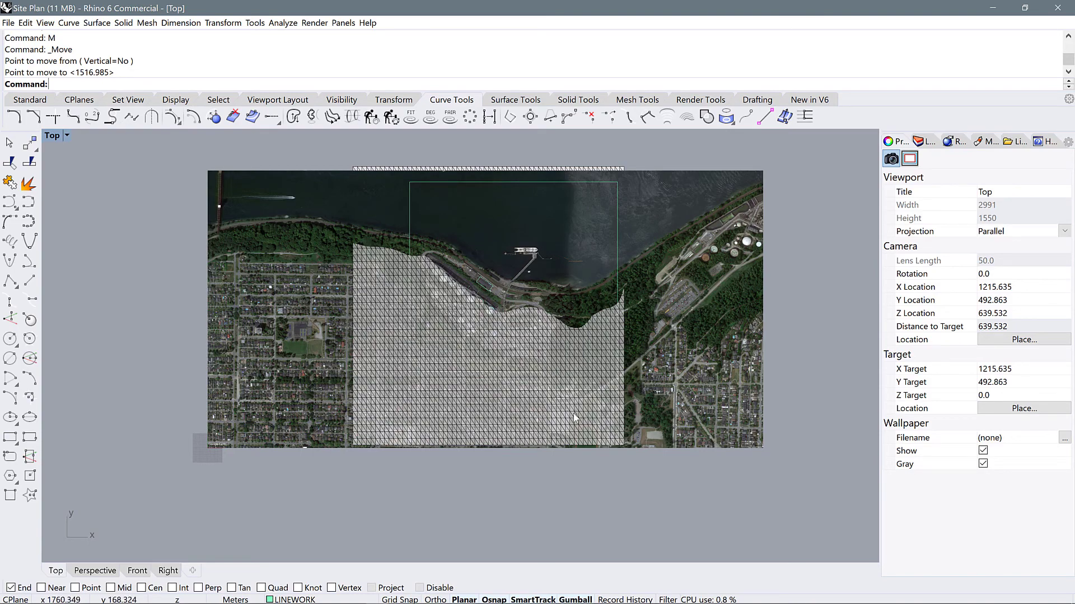
{"action": "scroll", "coordinate": [565, 415], "scroll_direction": "up", "scroll_amount": 10}
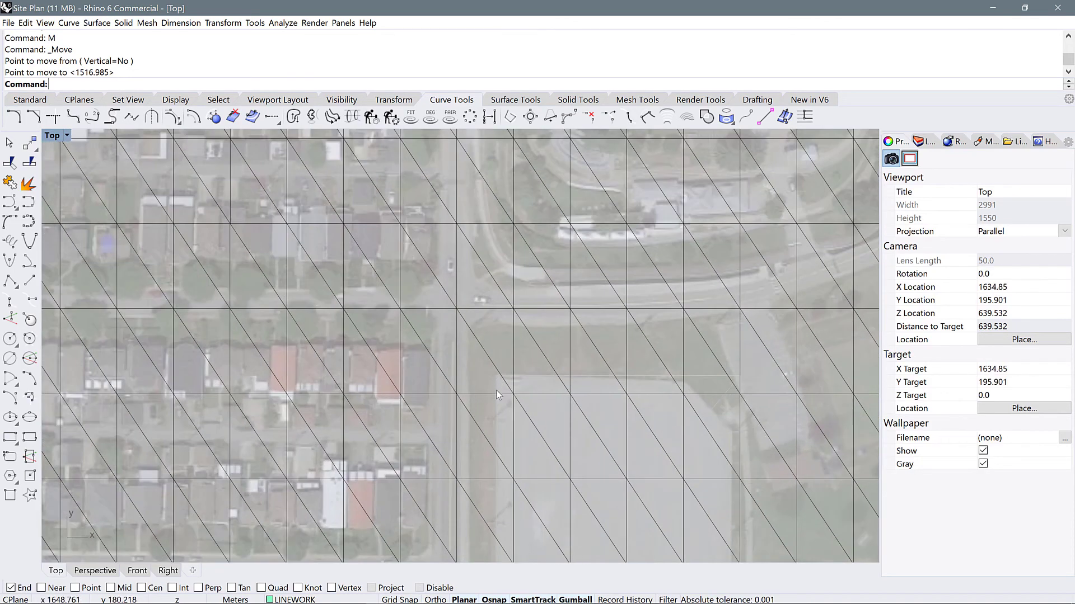
{"action": "scroll", "coordinate": [558, 442], "scroll_direction": "down", "scroll_amount": 10}
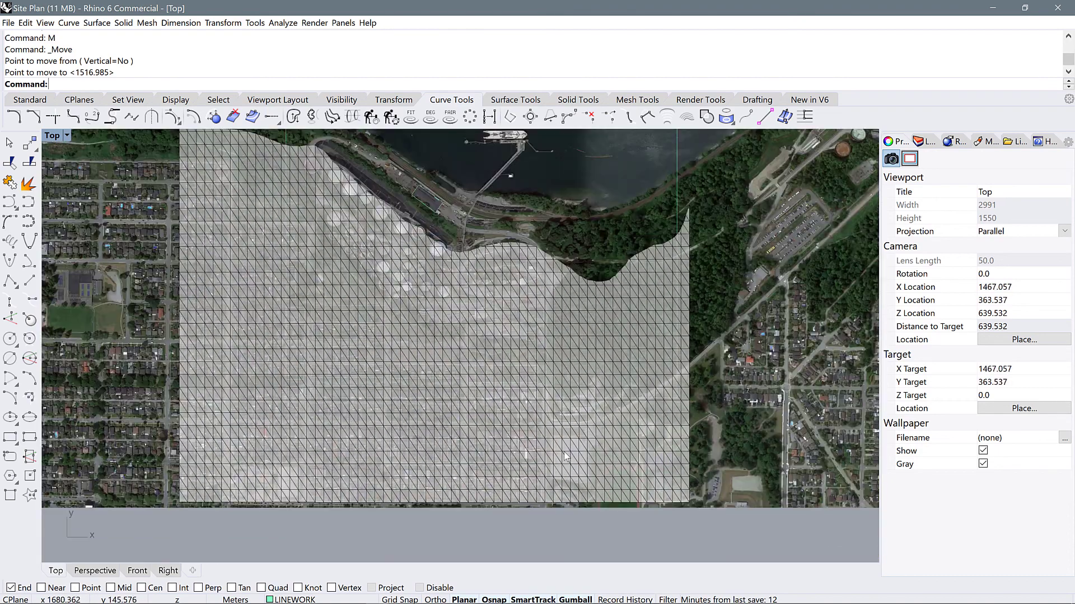
{"action": "scroll", "coordinate": [566, 455], "scroll_direction": "down", "scroll_amount": 5}
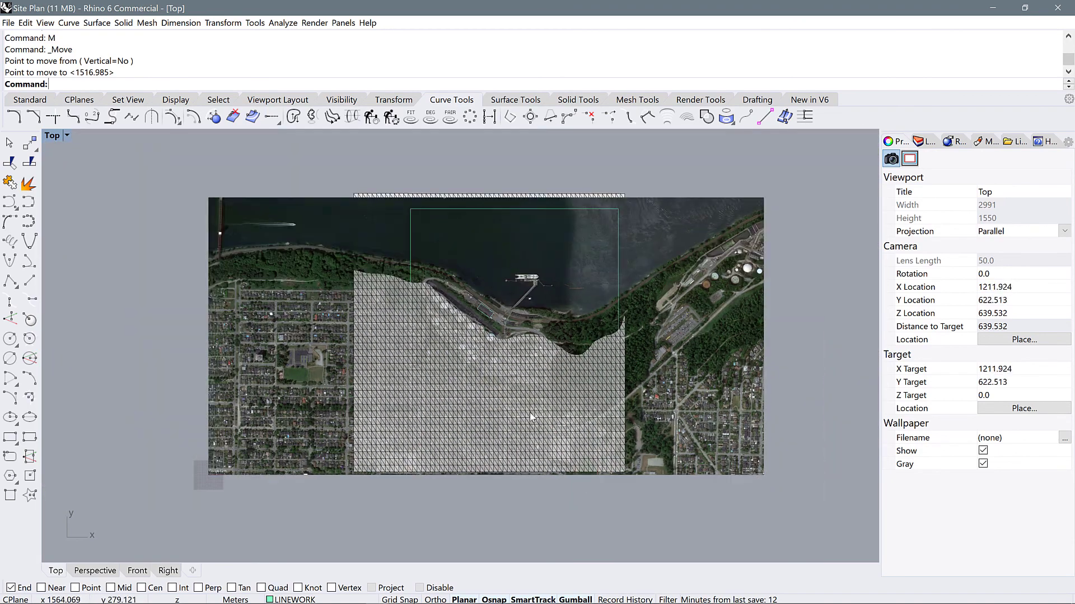